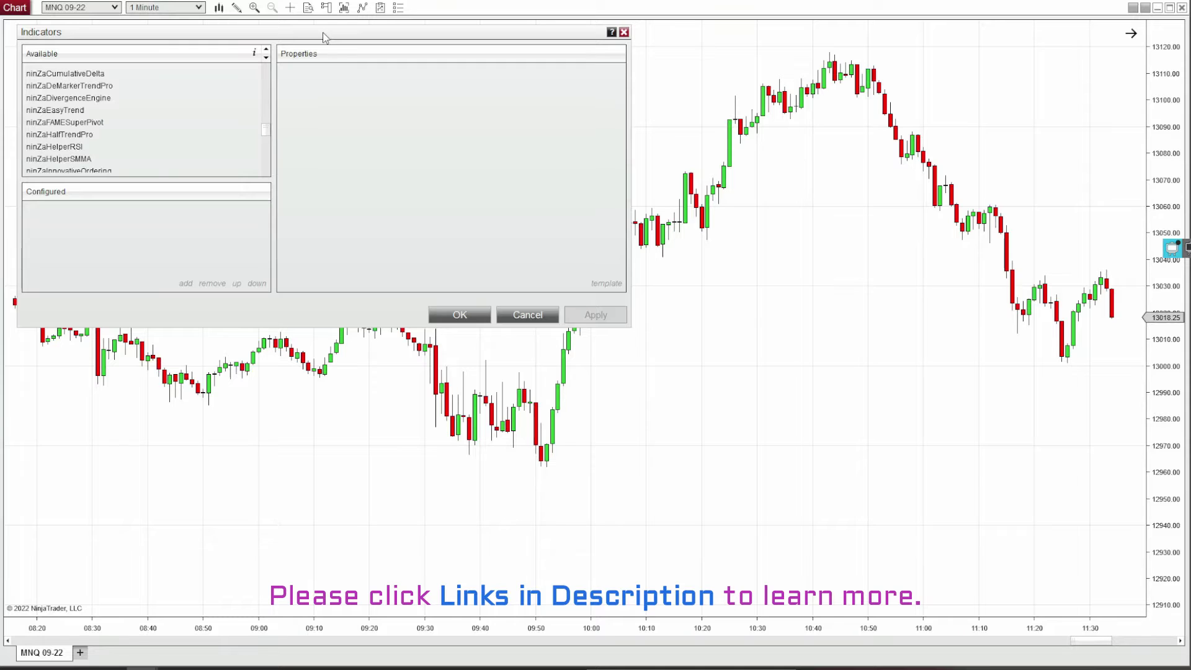
Add the ninZaEasyTrend indicator to the MNQ 09-22 chart, apply it, and move the Indicators window clear of the candles
{"action": "left_click", "coordinate": [75, 111]}
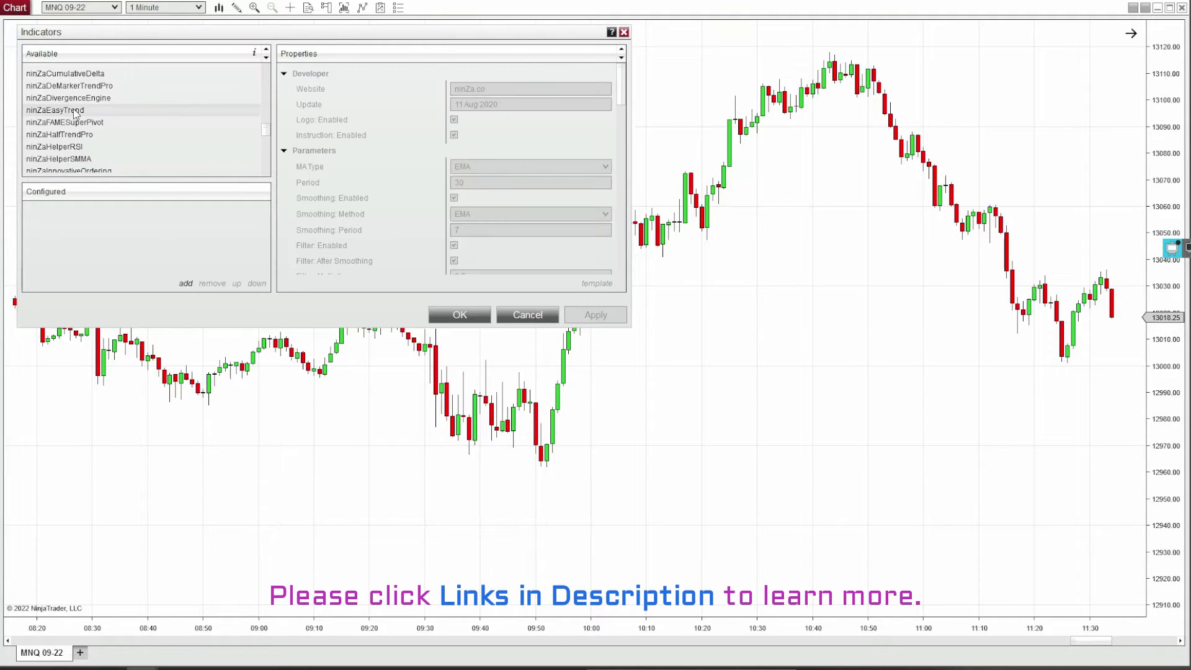
{"action": "double_click", "coordinate": [75, 111]}
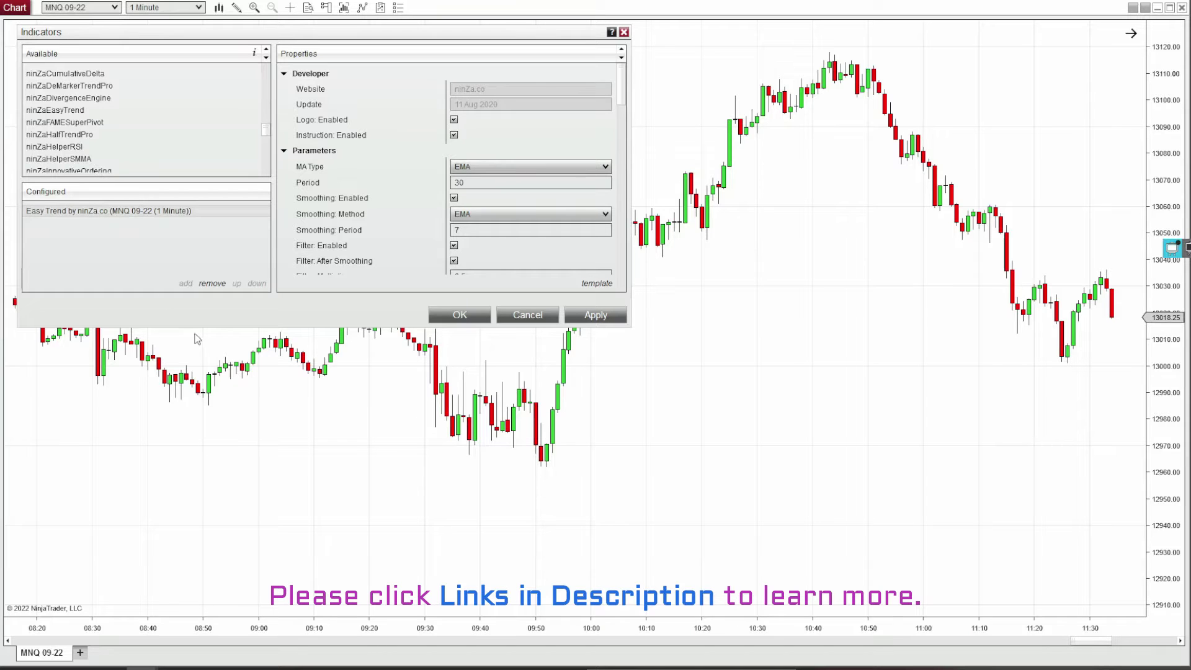
{"action": "left_click", "coordinate": [593, 315]}
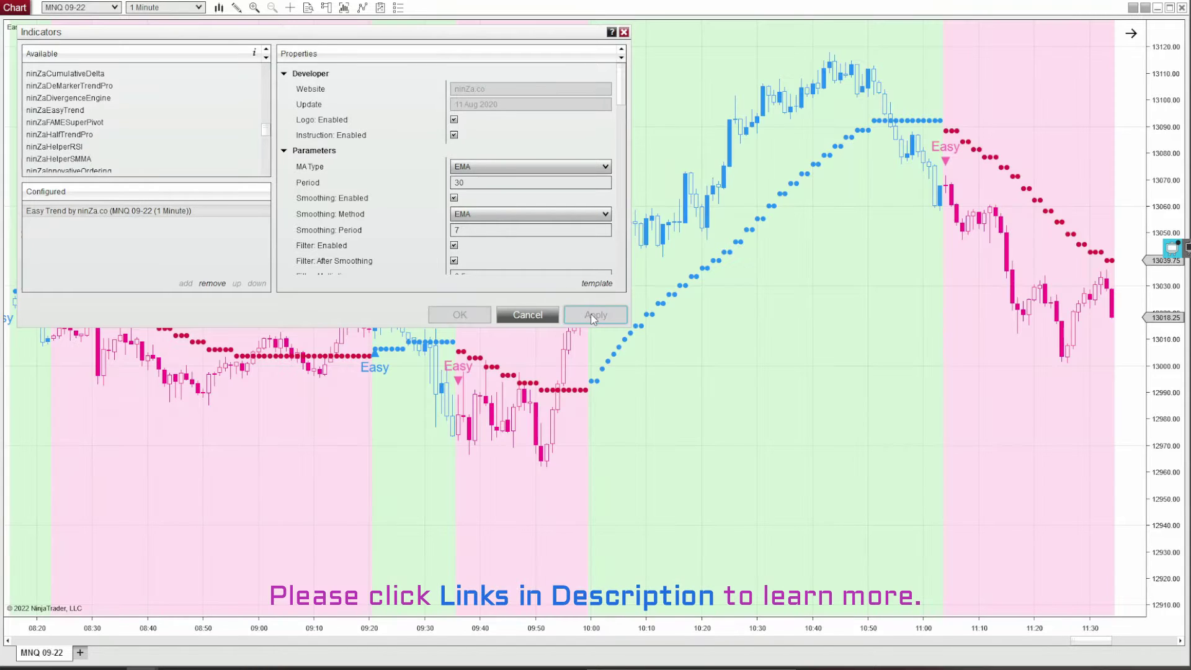
{"action": "left_click_drag", "start_coordinate": [494, 39], "coordinate": [576, 510]}
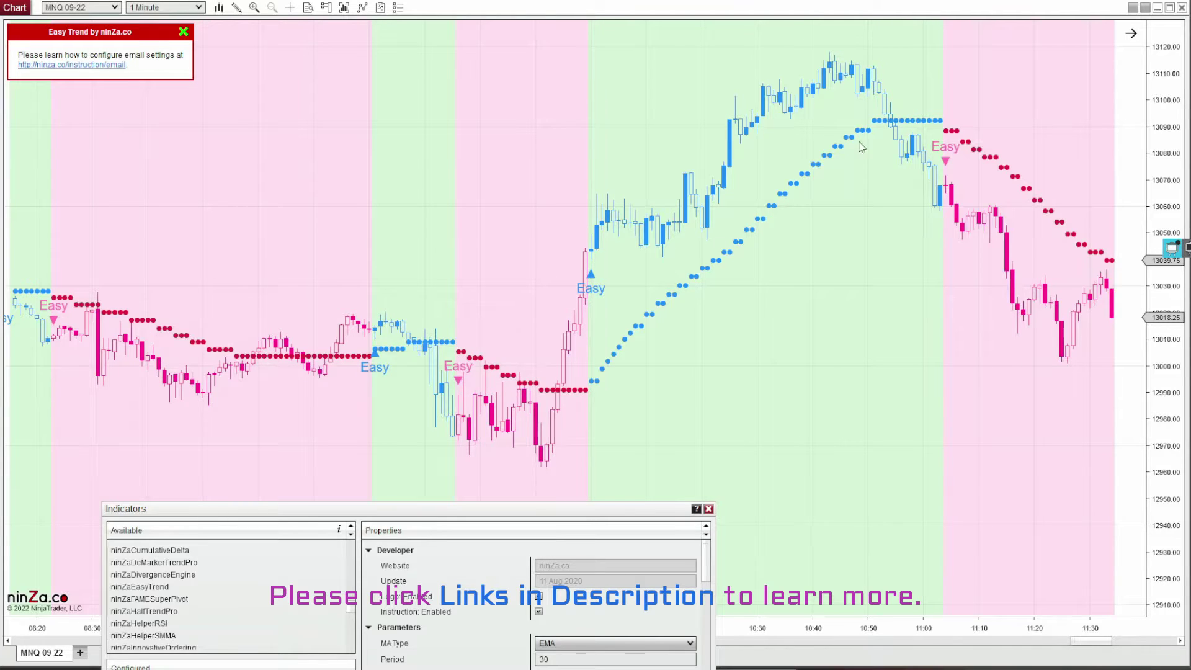
Disable Easy Trend's logo and instruction, and set its Period to 20 while keeping EMA as the MA type
{"action": "left_click_drag", "start_coordinate": [509, 95], "coordinate": [530, 92]}
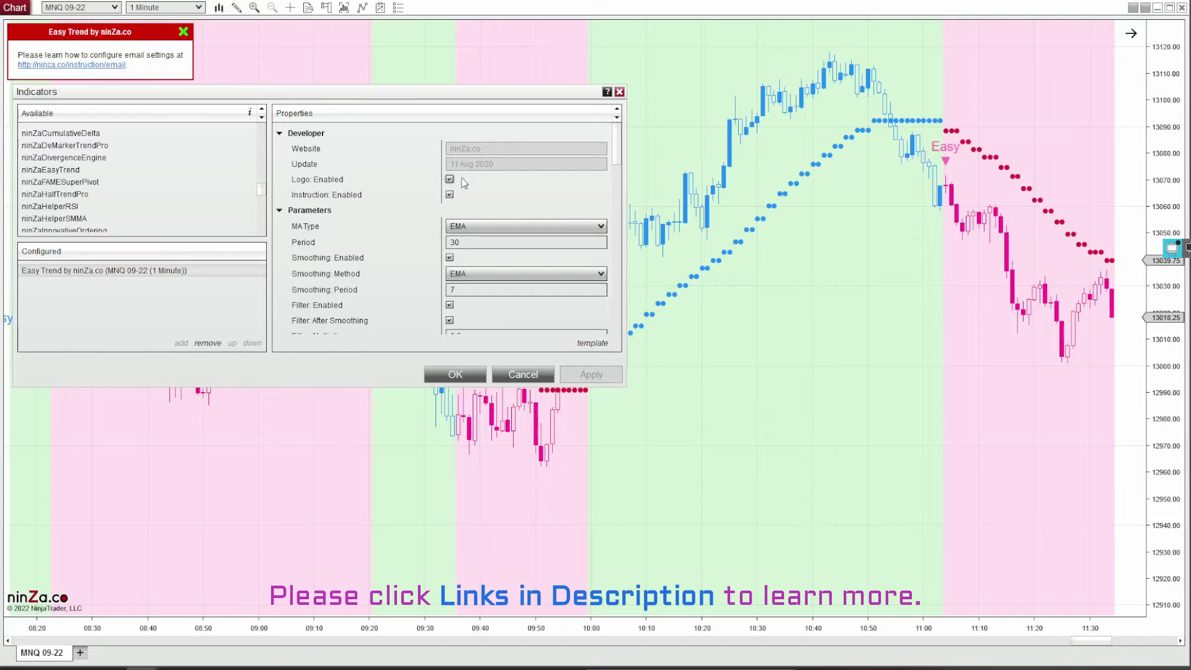
{"action": "left_click", "coordinate": [449, 180]}
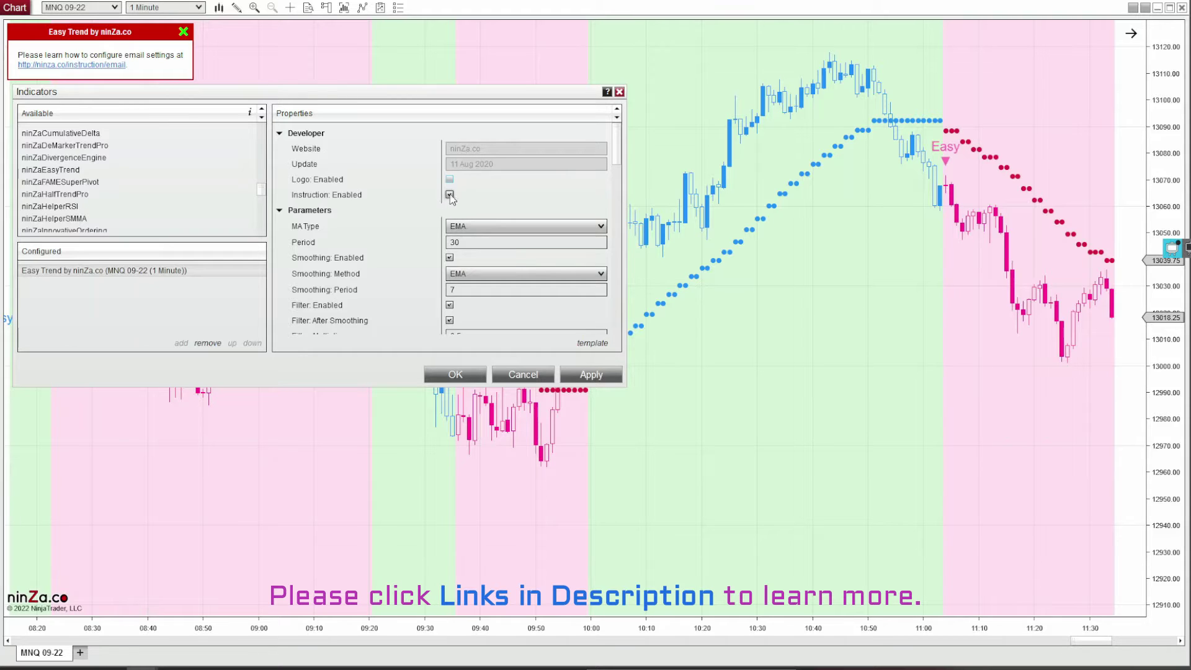
{"action": "left_click", "coordinate": [450, 194]}
{"action": "left_click", "coordinate": [524, 243]}
{"action": "type", "text": "2"}
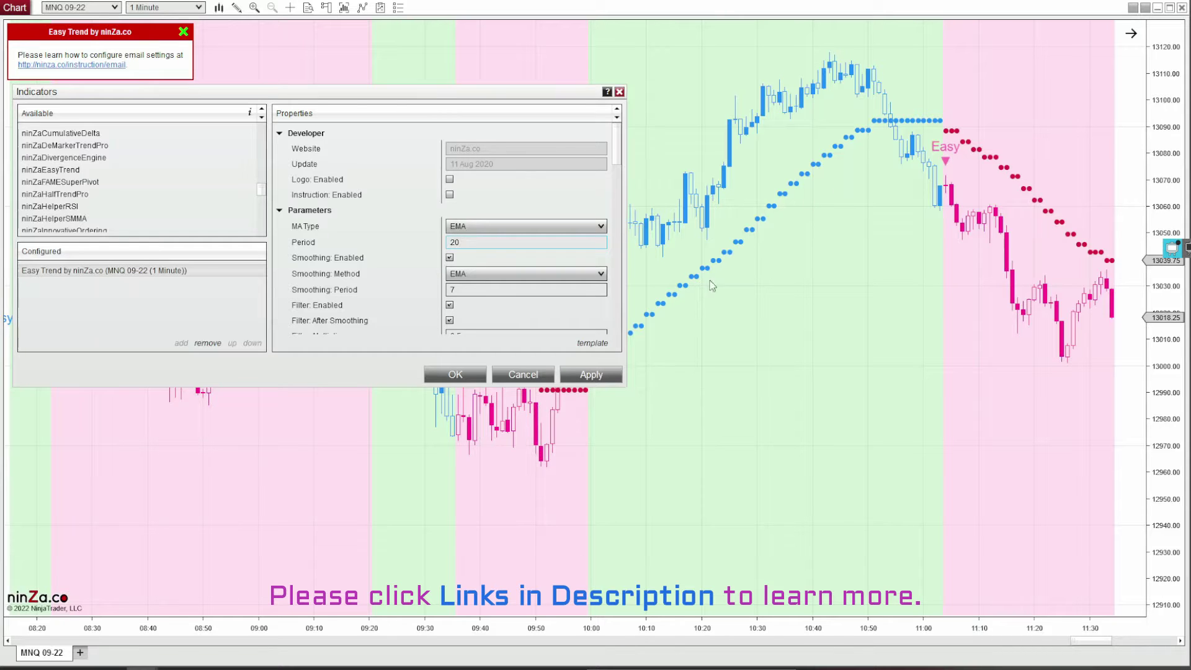
{"action": "left_click", "coordinate": [601, 227]}
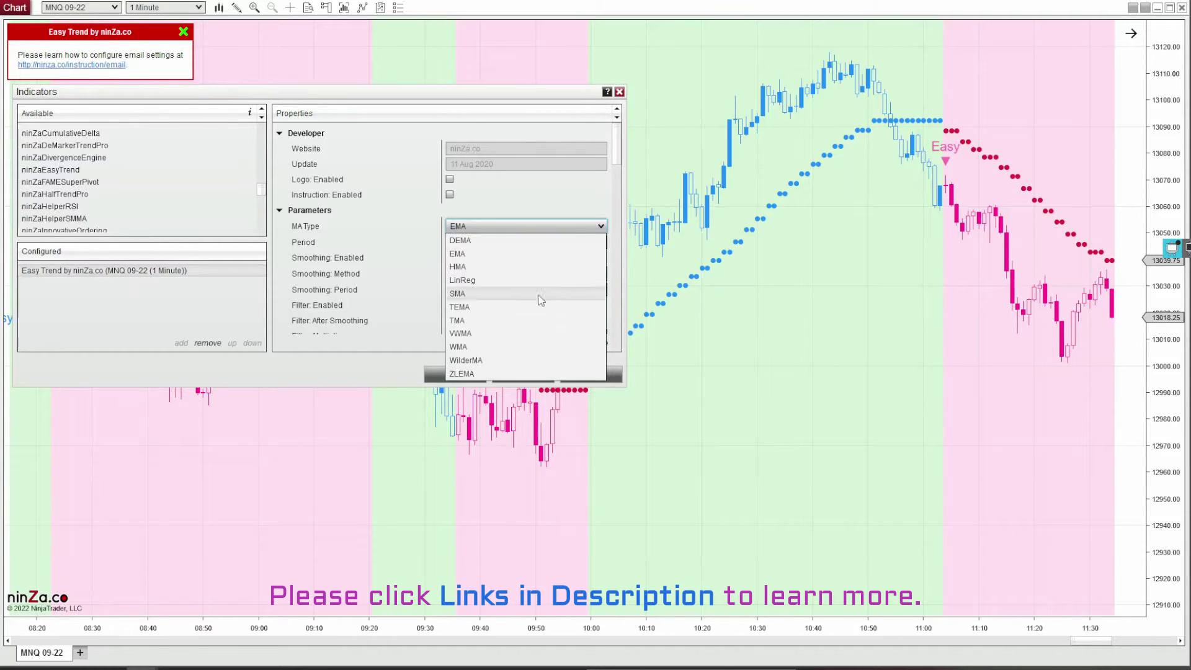
{"action": "left_click", "coordinate": [567, 190]}
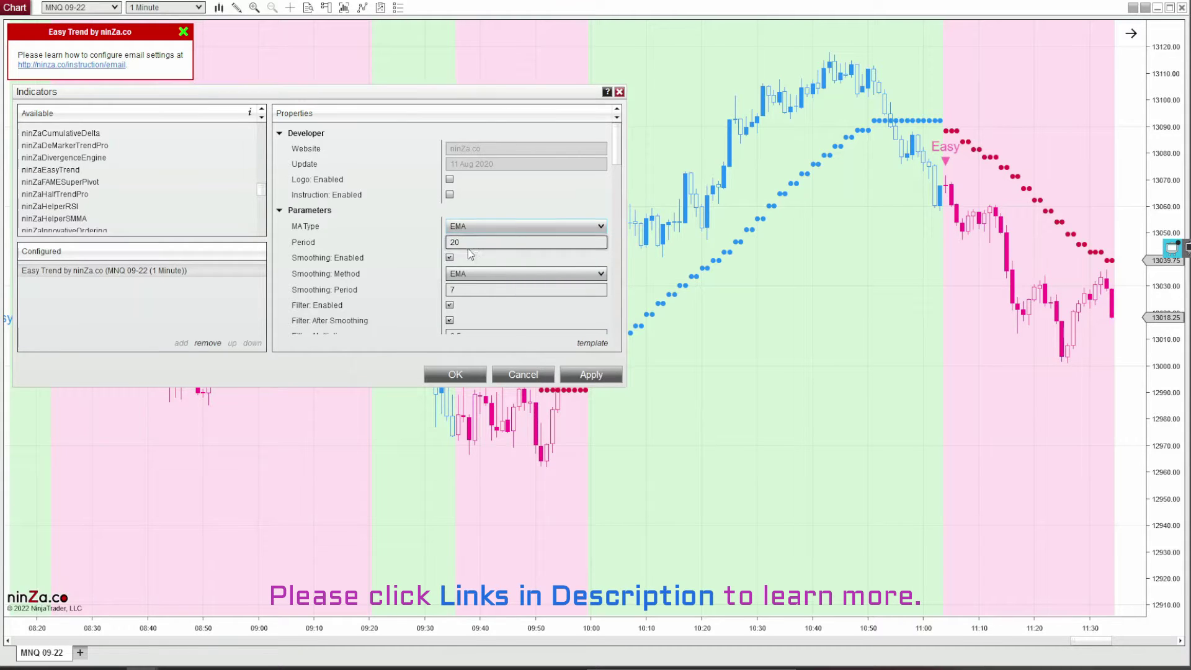
Disable Easy Trend's smoothing, its filter and the Filter: After Smoothing option
{"action": "left_click", "coordinate": [449, 257]}
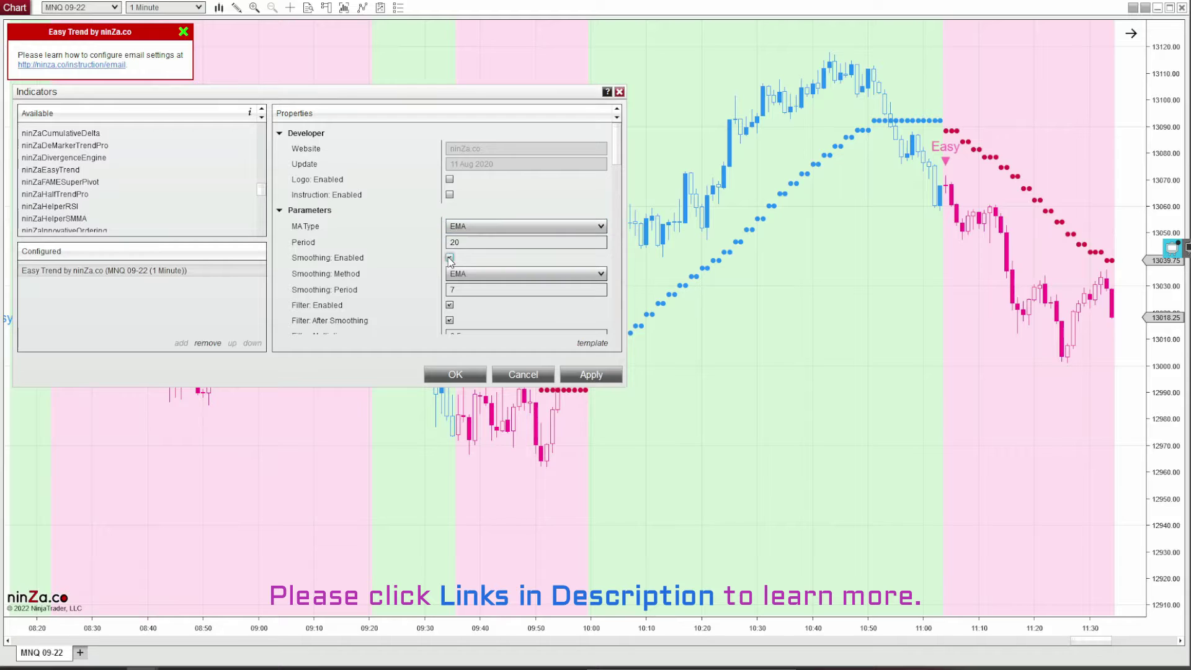
{"action": "scroll", "coordinate": [413, 310], "scroll_direction": "down", "scroll_amount": 1}
{"action": "left_click", "coordinate": [449, 274]}
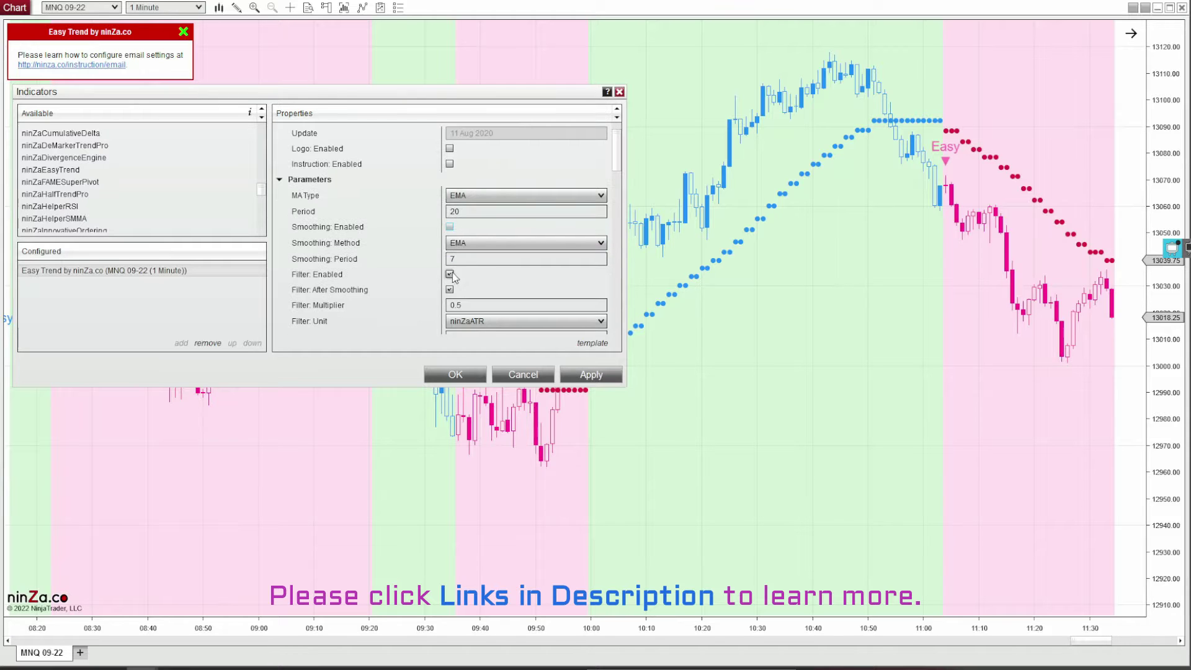
{"action": "scroll", "coordinate": [435, 296], "scroll_direction": "down", "scroll_amount": 3}
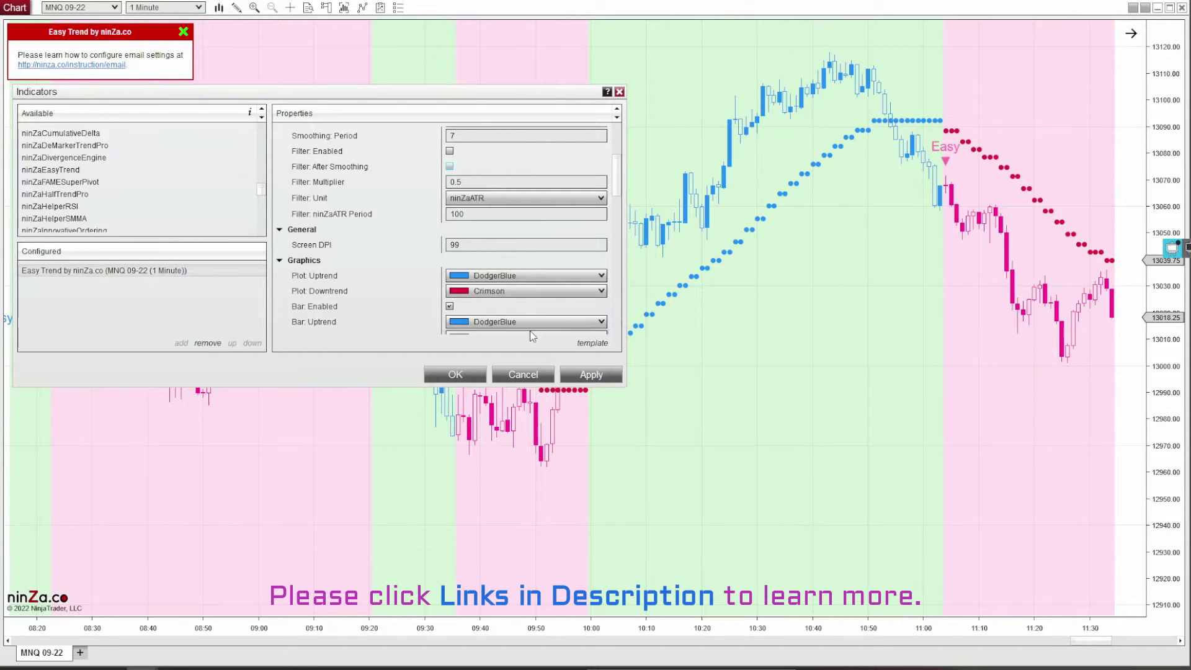
Set the plot colours to LimeGreen for uptrend and Red for downtrend, and apply the settings to the chart
{"action": "left_click", "coordinate": [585, 277]}
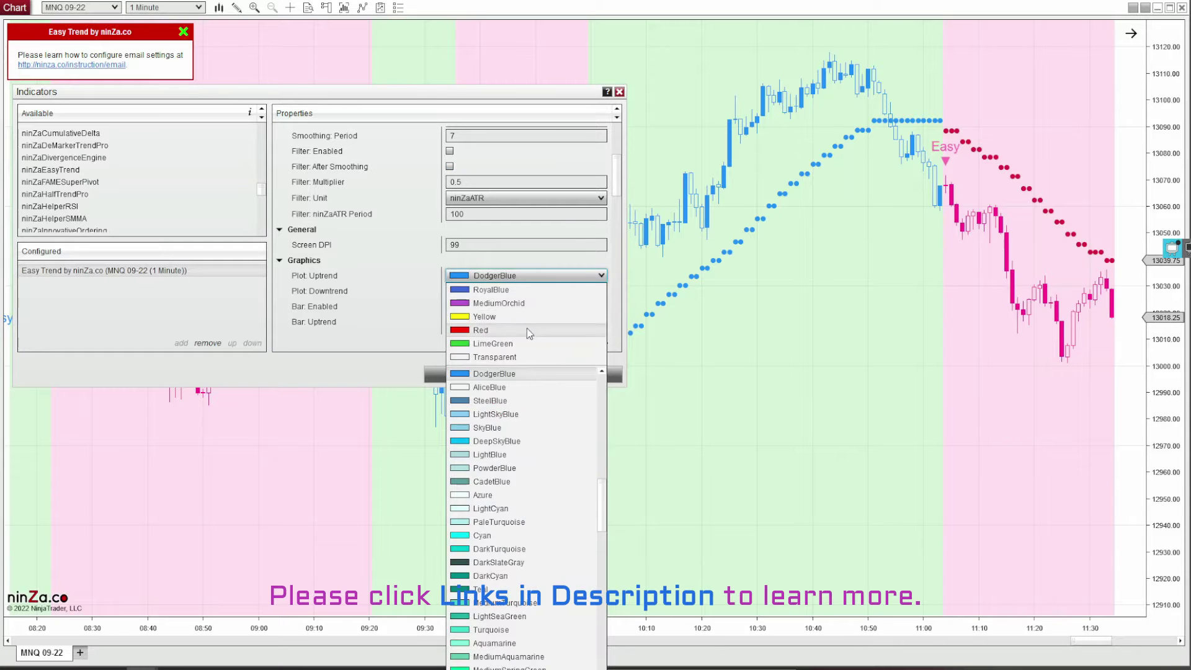
{"action": "left_click", "coordinate": [527, 343]}
{"action": "left_click", "coordinate": [586, 298]}
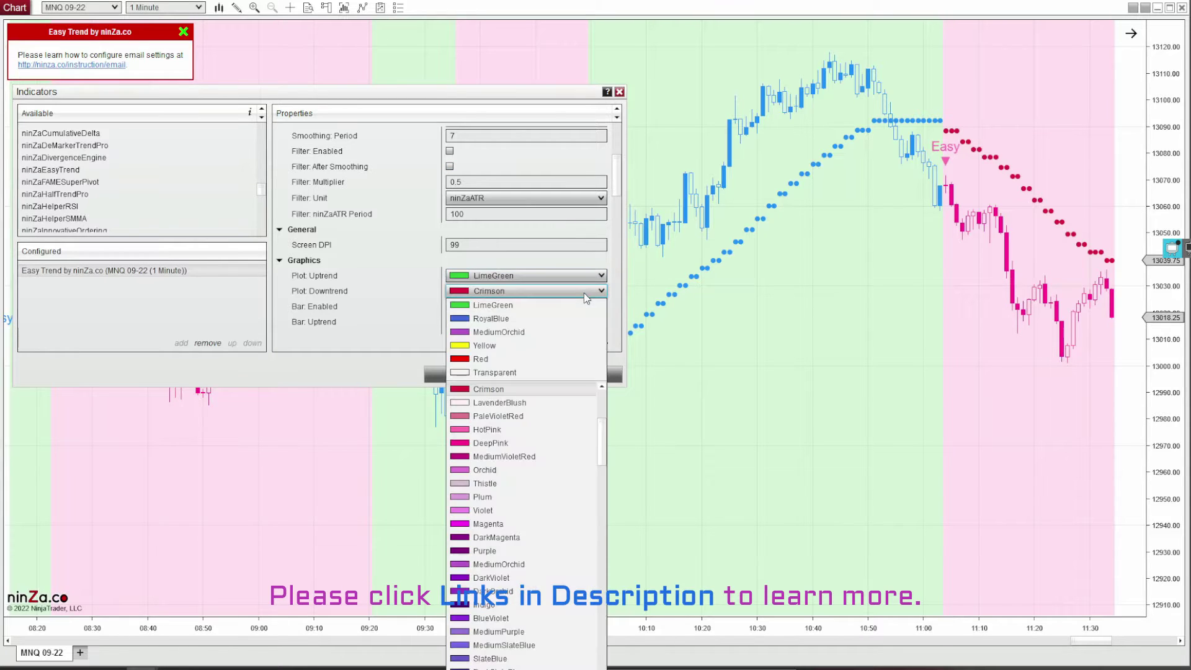
{"action": "left_click", "coordinate": [537, 365]}
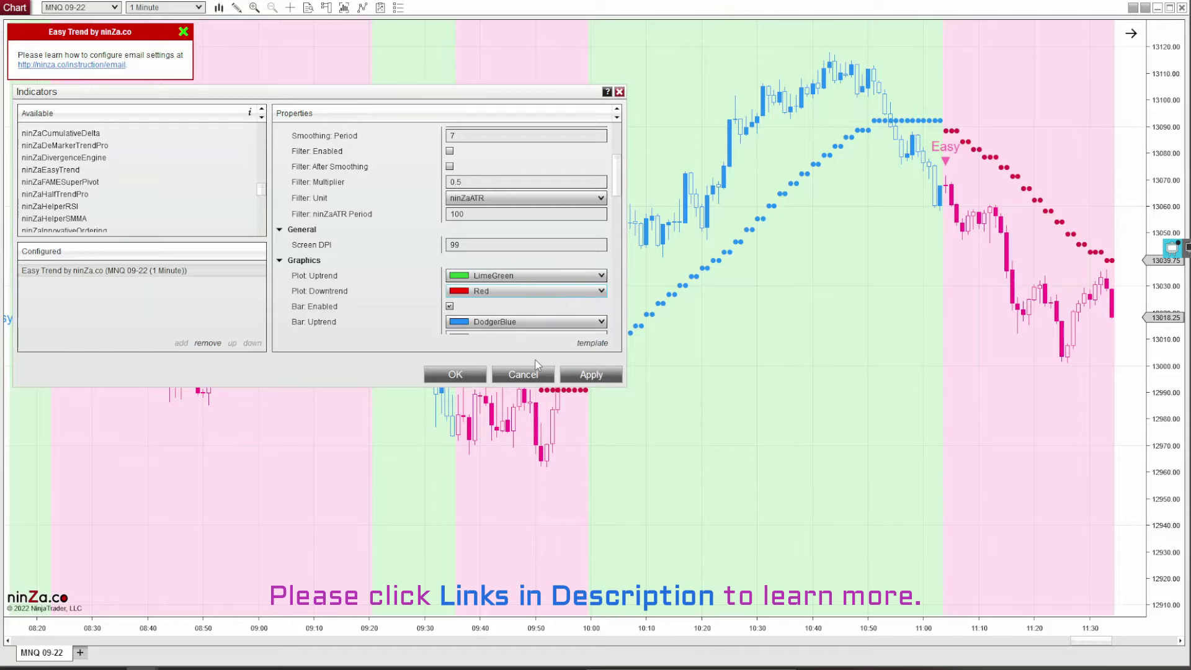
{"action": "left_click", "coordinate": [588, 374]}
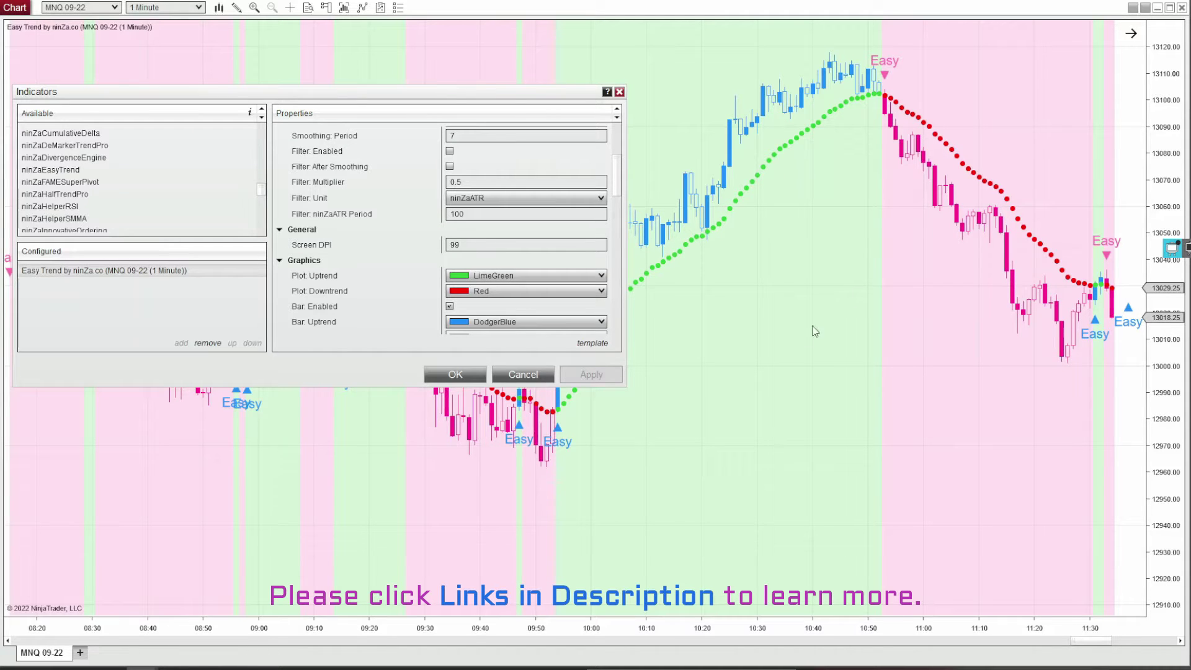
Set the bar colours to LimeGreen for uptrend and Red for downtrend, and apply them to the chart
{"action": "scroll", "coordinate": [382, 286], "scroll_direction": "down", "scroll_amount": 1}
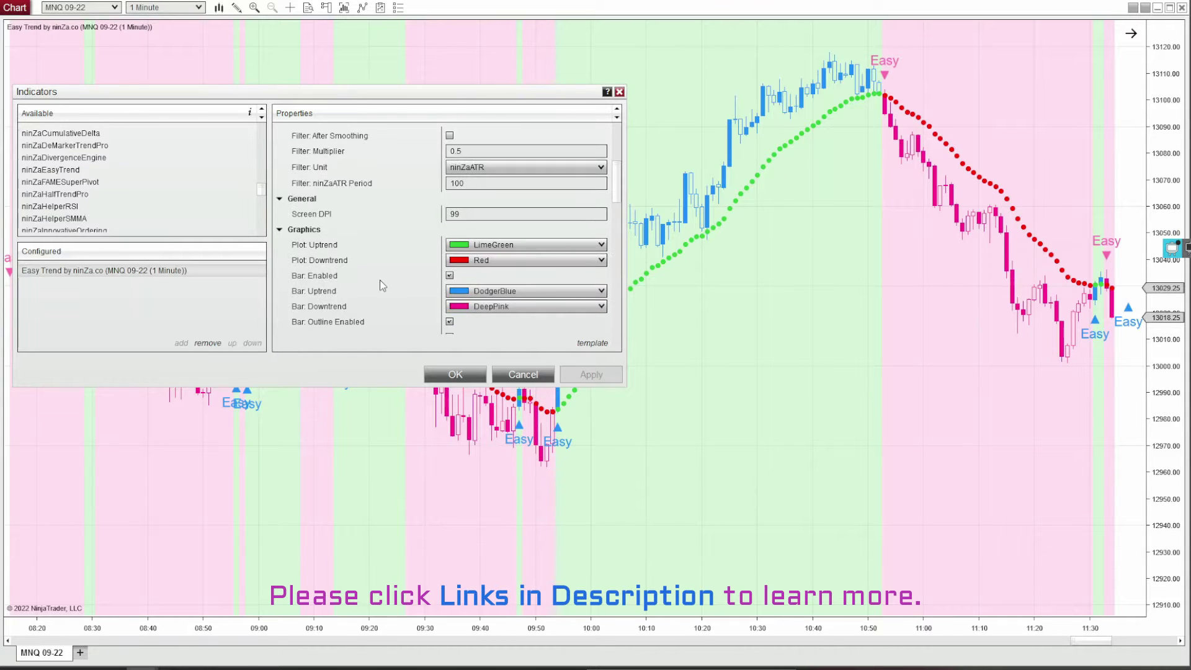
{"action": "scroll", "coordinate": [383, 286], "scroll_direction": "down", "scroll_amount": 1}
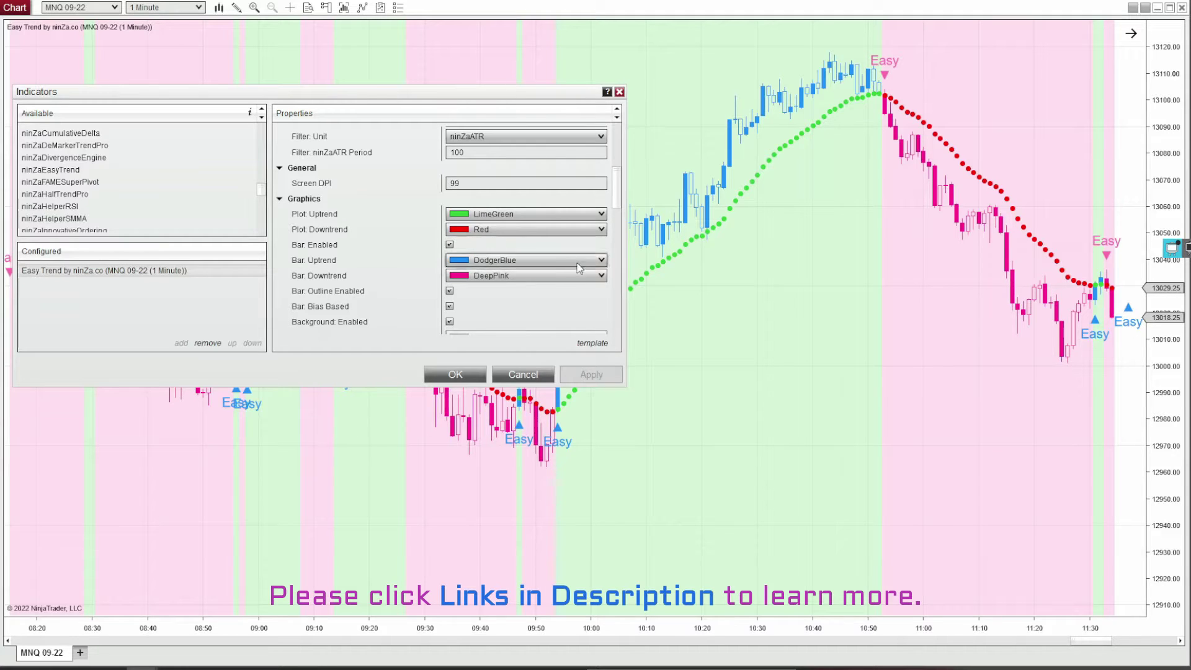
{"action": "left_click", "coordinate": [600, 260]}
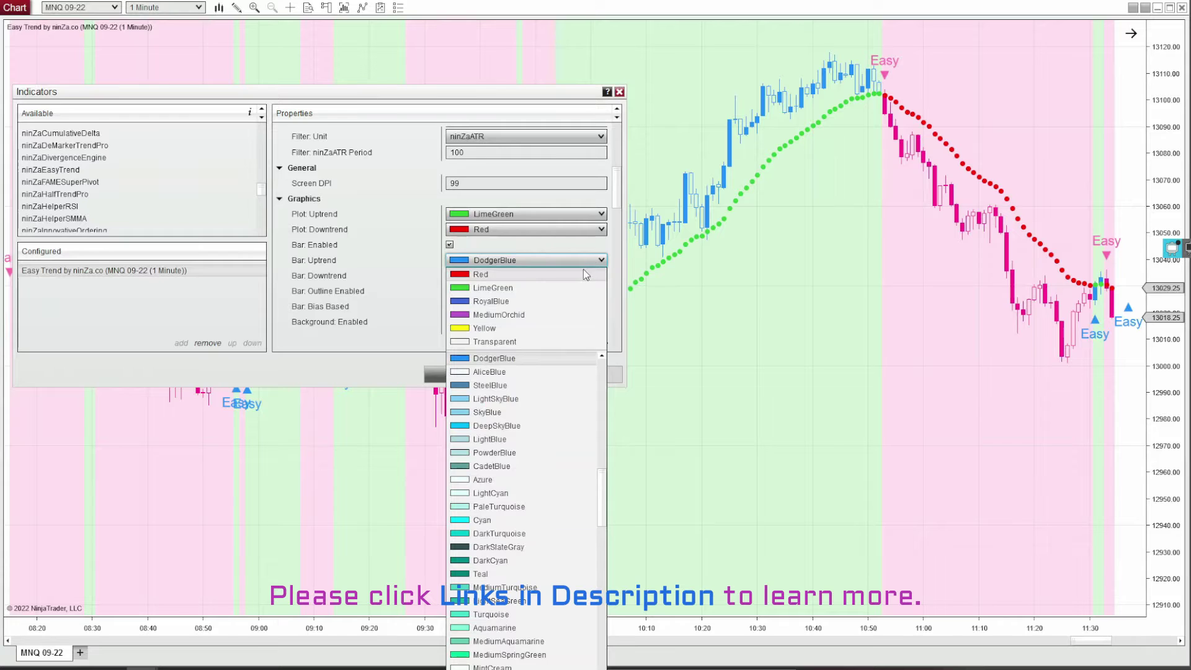
{"action": "left_click", "coordinate": [582, 285]}
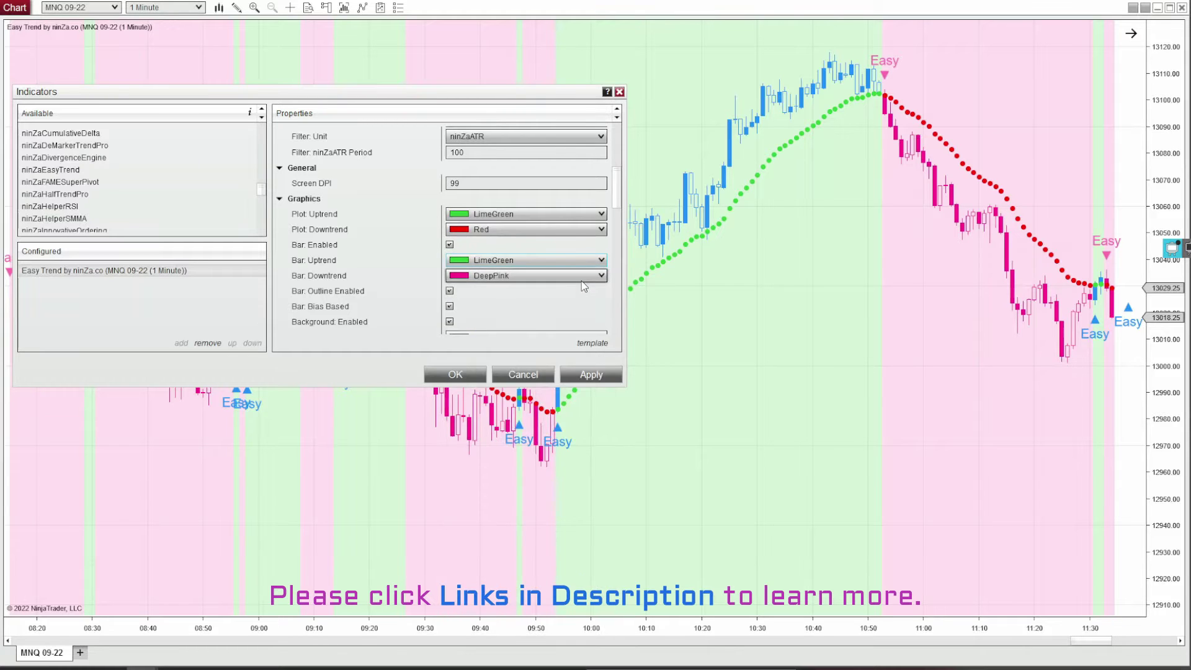
{"action": "left_click", "coordinate": [573, 277]}
{"action": "left_click", "coordinate": [527, 307]}
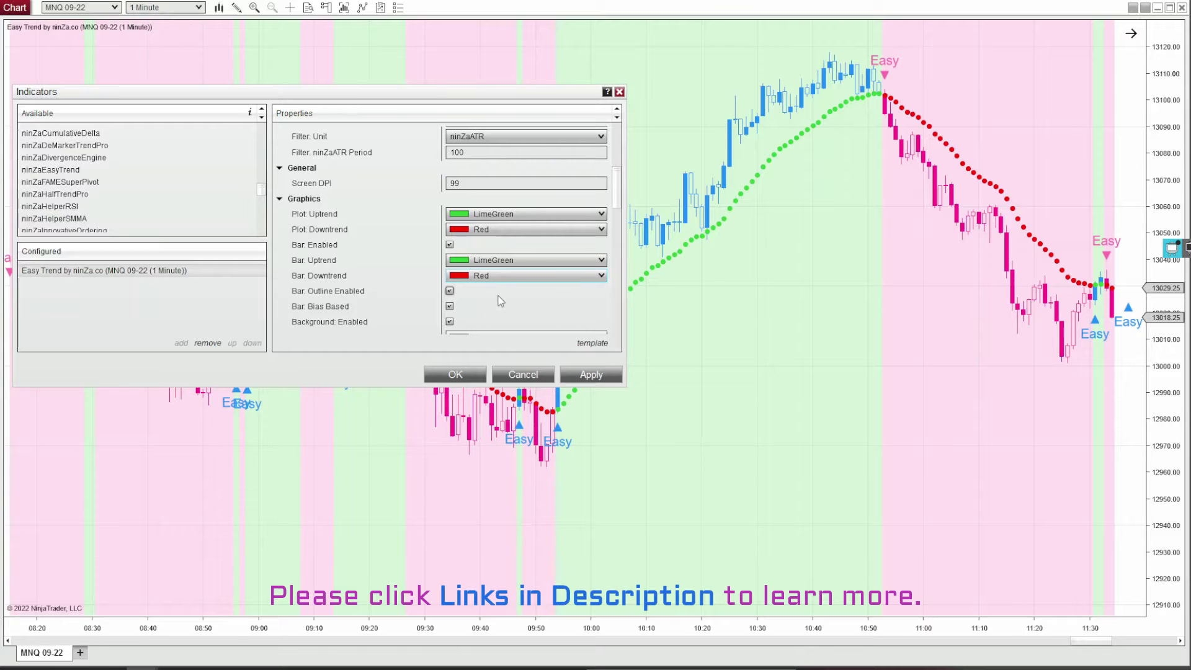
{"action": "left_click", "coordinate": [588, 375]}
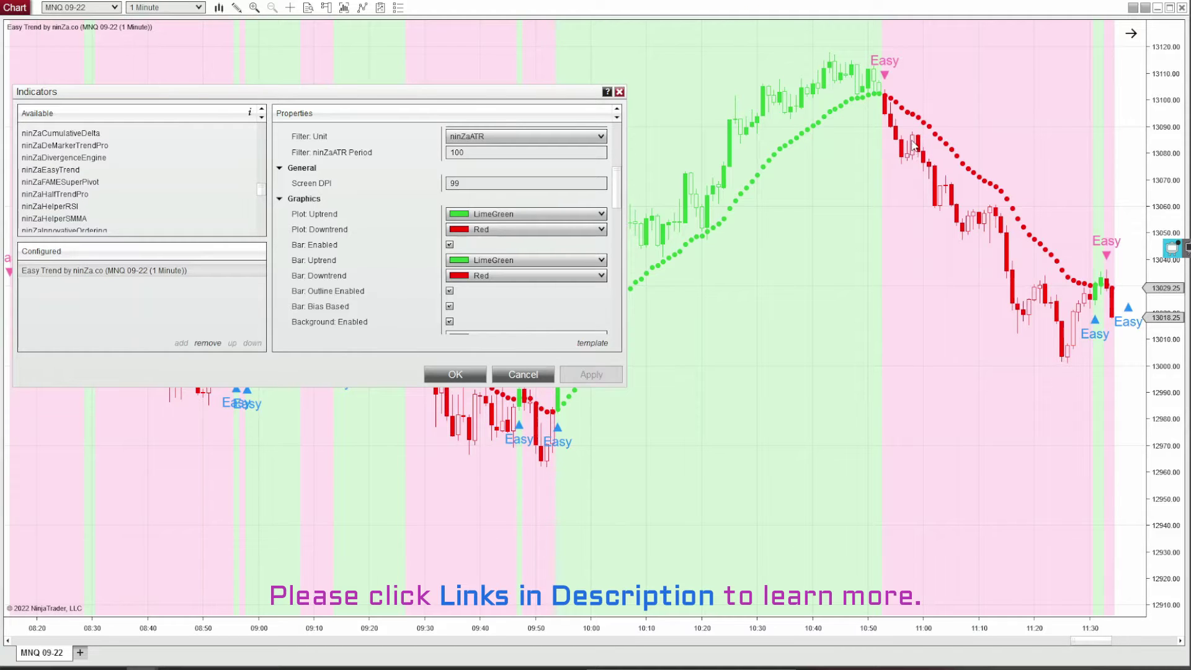
Disable the bar outline and the Bar: Bias Based option, leaving the background enabled
{"action": "left_click", "coordinate": [449, 290]}
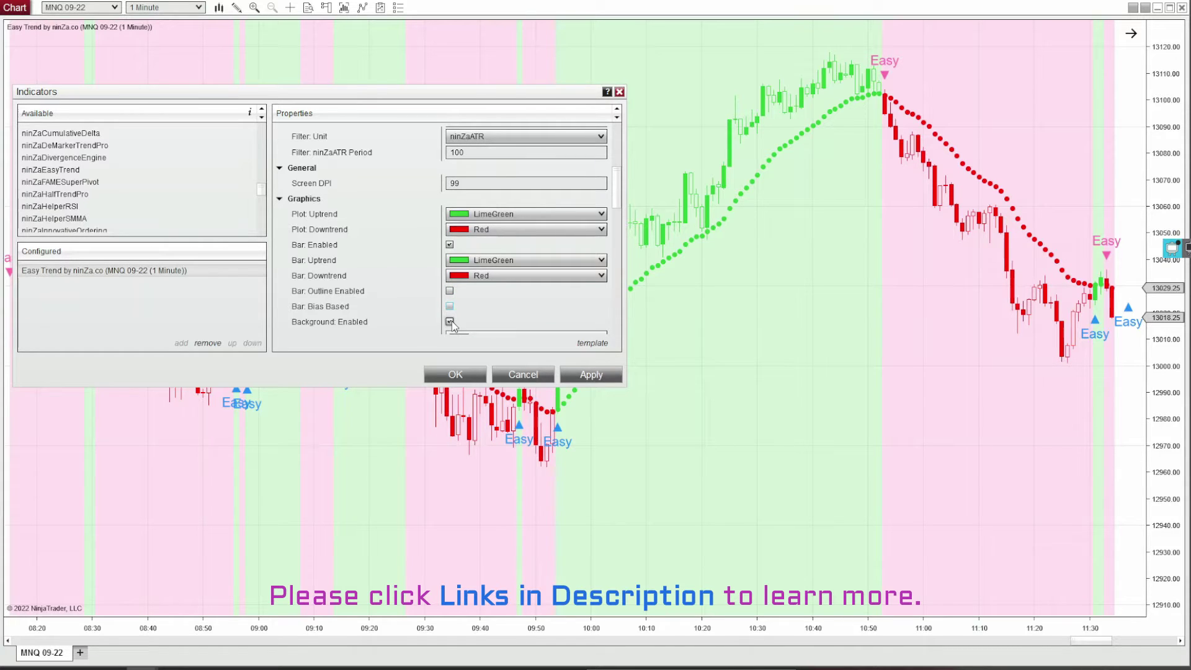
{"action": "left_click", "coordinate": [449, 322]}
{"action": "scroll", "coordinate": [503, 310], "scroll_direction": "down", "scroll_amount": 2}
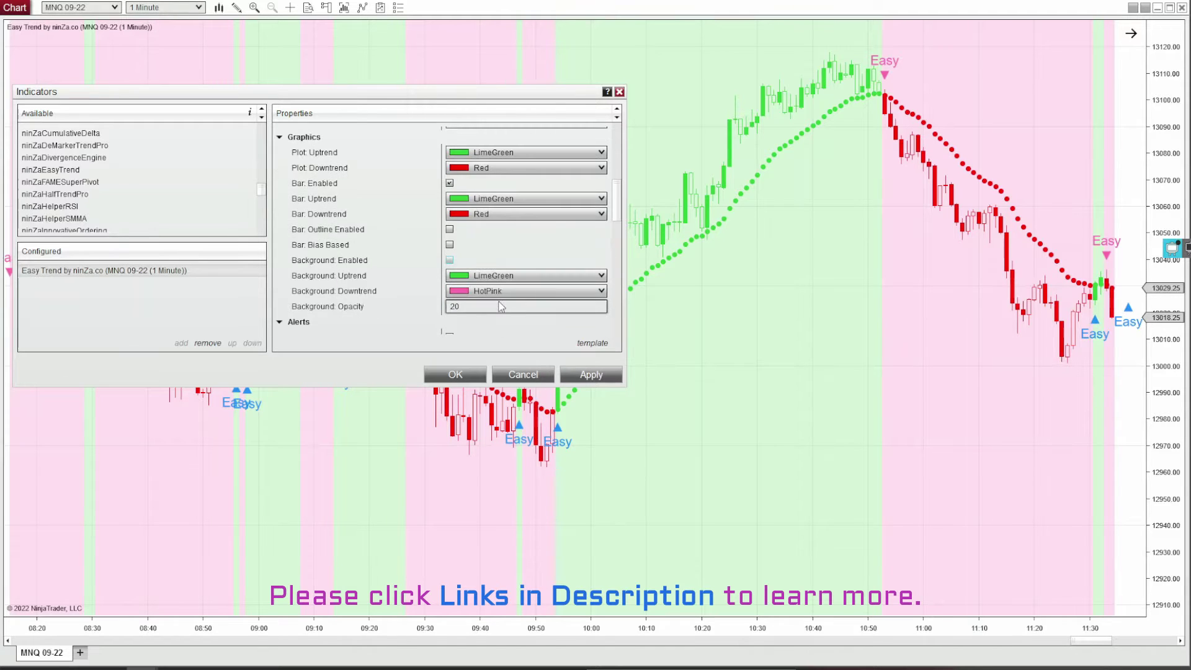
{"action": "left_click", "coordinate": [449, 260]}
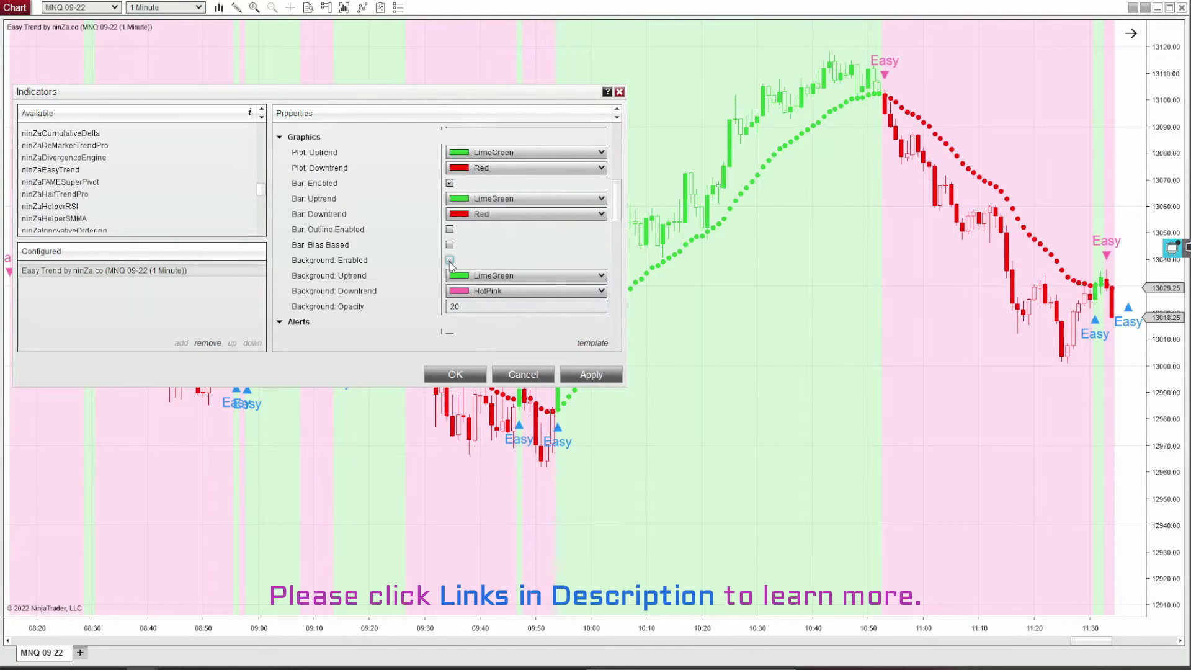
Set the background colours to Yellow for uptrend and MediumOrchid for downtrend, and apply them to the chart
{"action": "left_click", "coordinate": [552, 276]}
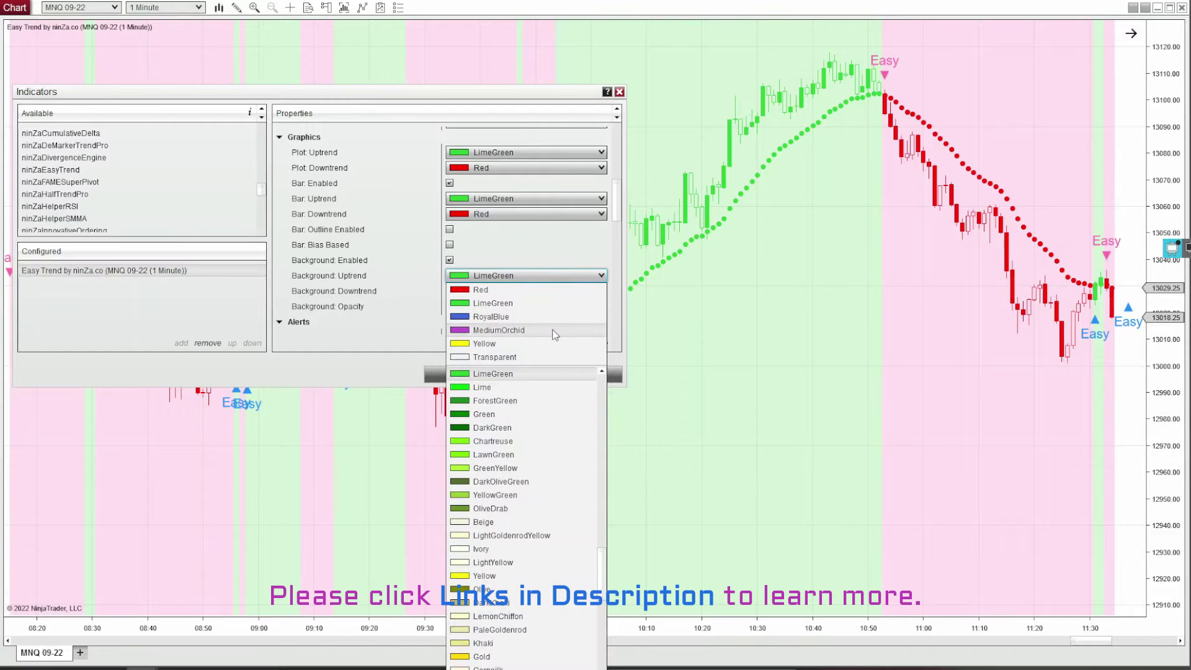
{"action": "left_click", "coordinate": [558, 343]}
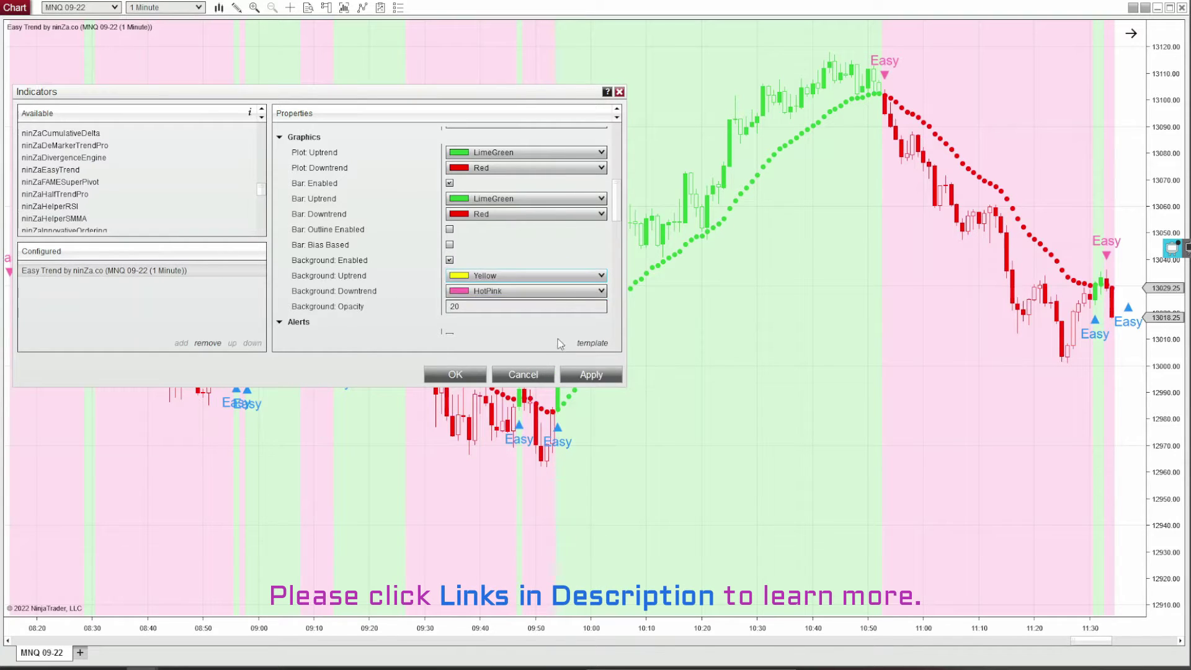
{"action": "left_click", "coordinate": [573, 293]}
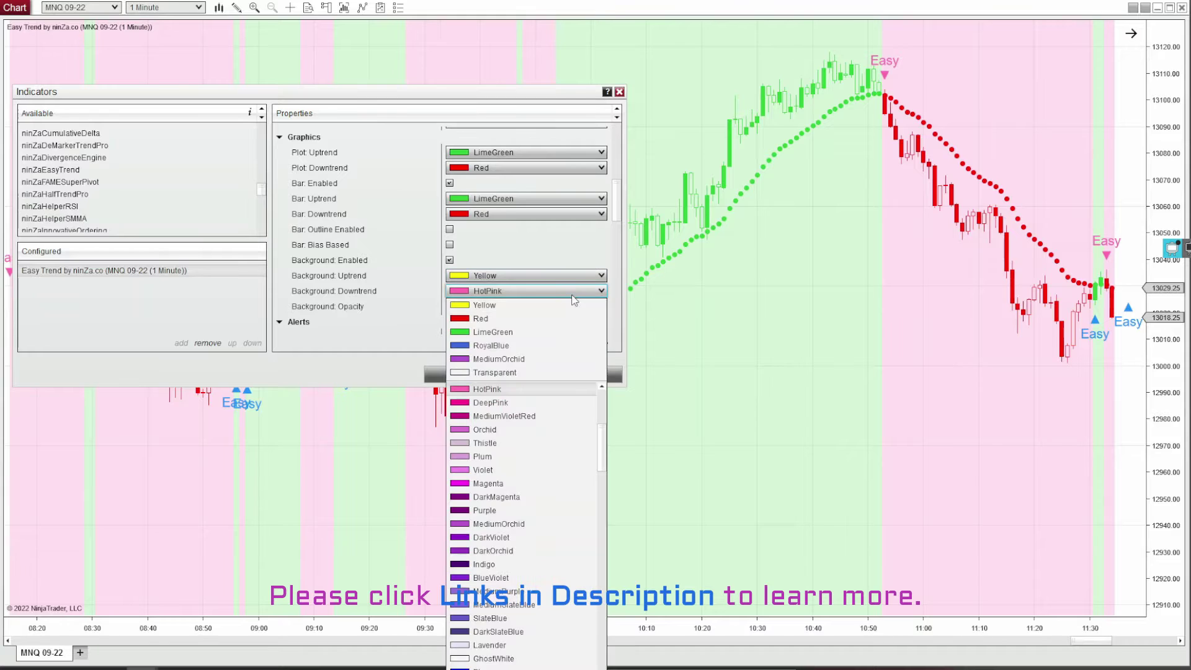
{"action": "left_click", "coordinate": [541, 356]}
{"action": "left_click", "coordinate": [583, 373]}
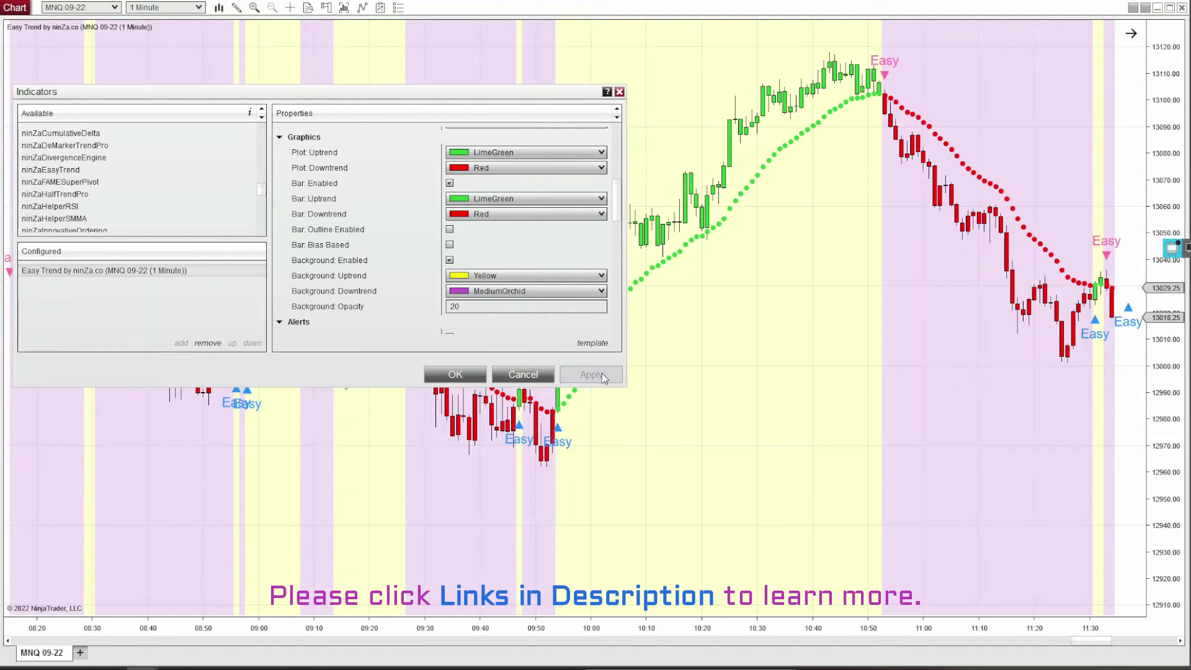
Disable the trend background, apply the change, and move the Indicators window clear of the lower candles
{"action": "left_click", "coordinate": [450, 260]}
{"action": "left_click", "coordinate": [589, 374]}
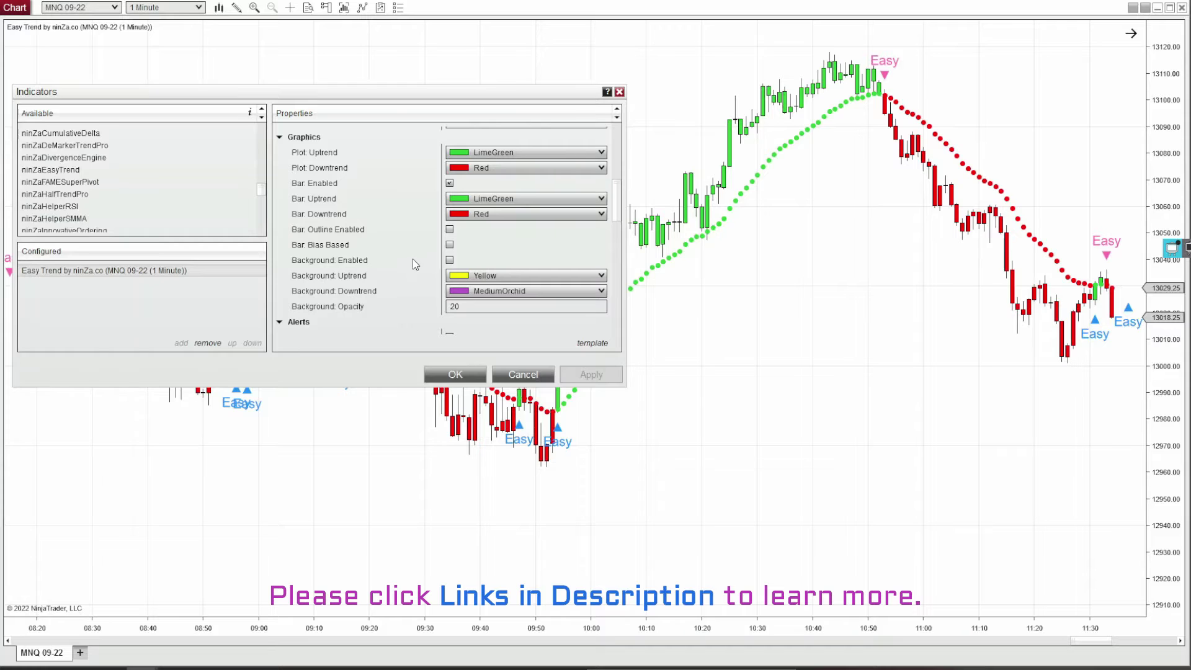
{"action": "left_click_drag", "start_coordinate": [425, 95], "coordinate": [416, 33]}
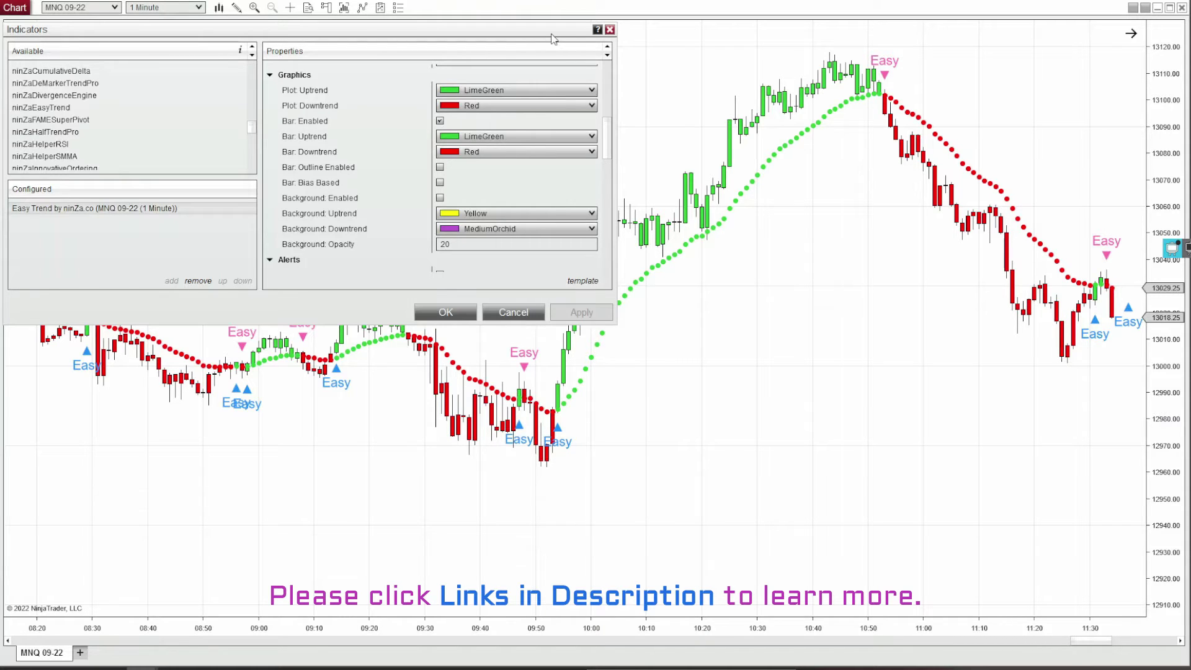
{"action": "mouse_move", "coordinate": [554, 37]}
{"action": "left_mouse_down"}
{"action": "mouse_move", "coordinate": [574, 44]}
{"action": "mouse_move", "coordinate": [552, 29]}
{"action": "left_mouse_up"}
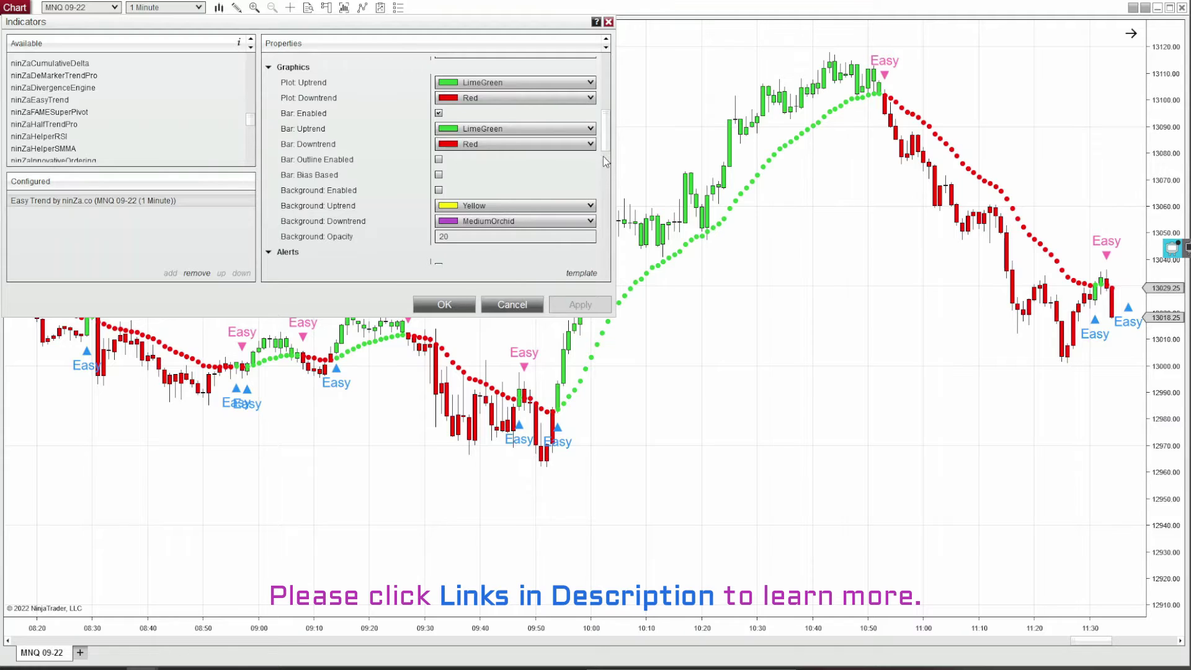
Review Easy Trend's alert settings for popup, sound, email and markers
{"action": "left_click_drag", "start_coordinate": [606, 146], "coordinate": [617, 167]}
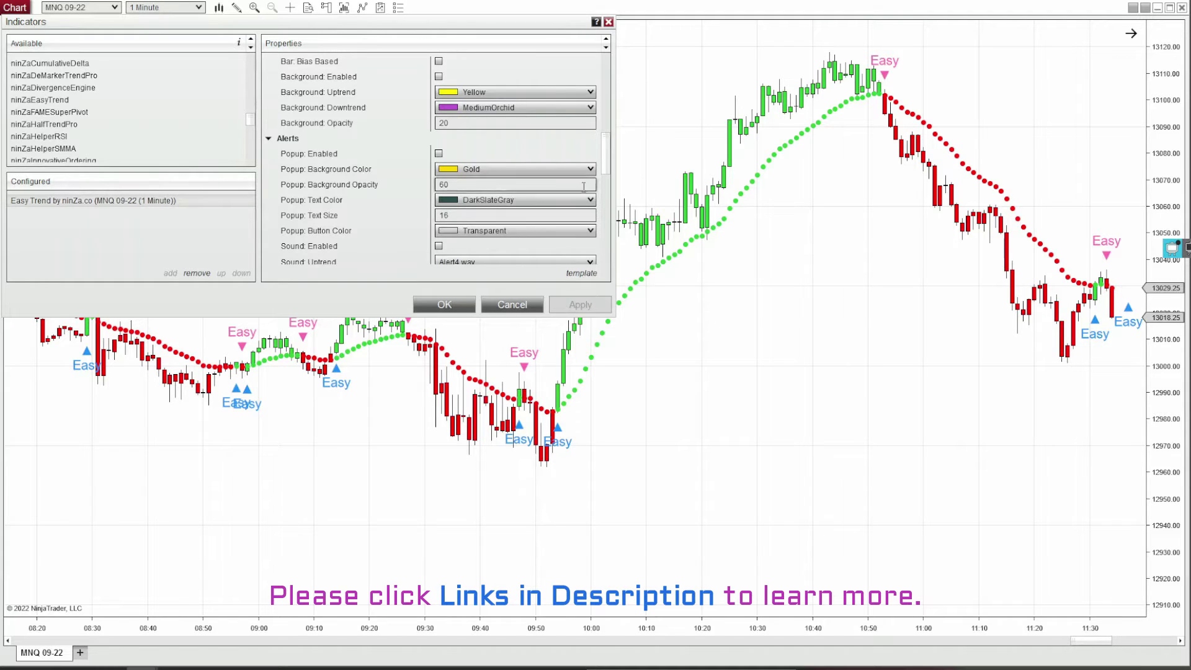
{"action": "left_click_drag", "start_coordinate": [607, 157], "coordinate": [608, 177]}
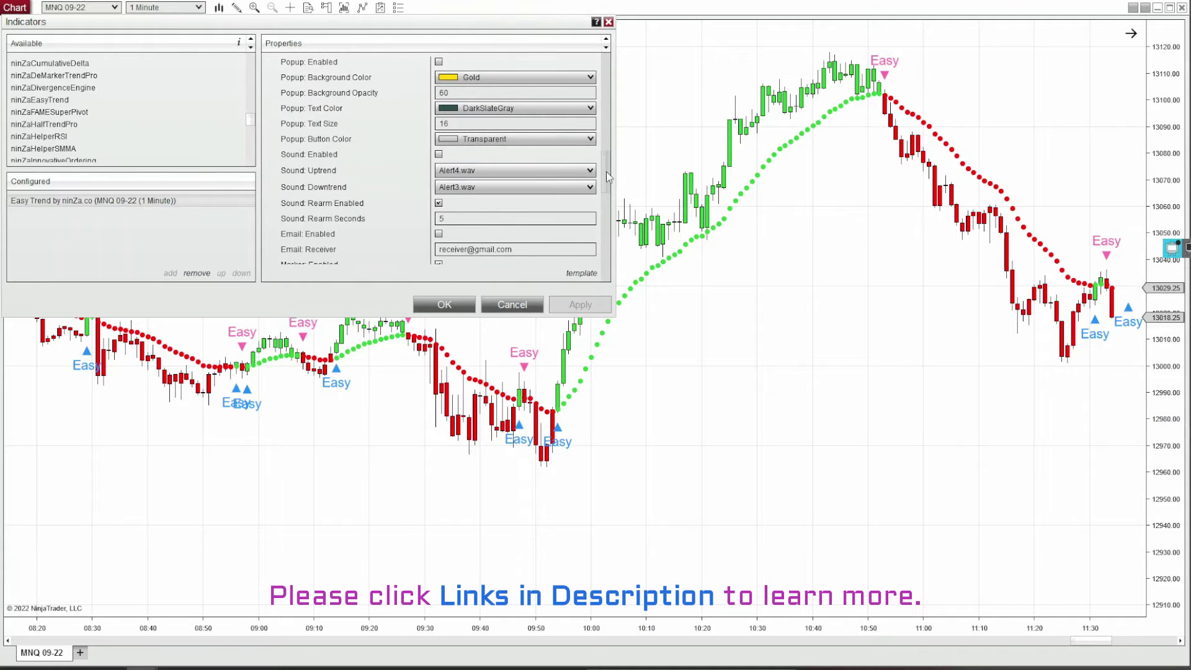
{"action": "left_click_drag", "start_coordinate": [605, 171], "coordinate": [606, 185]}
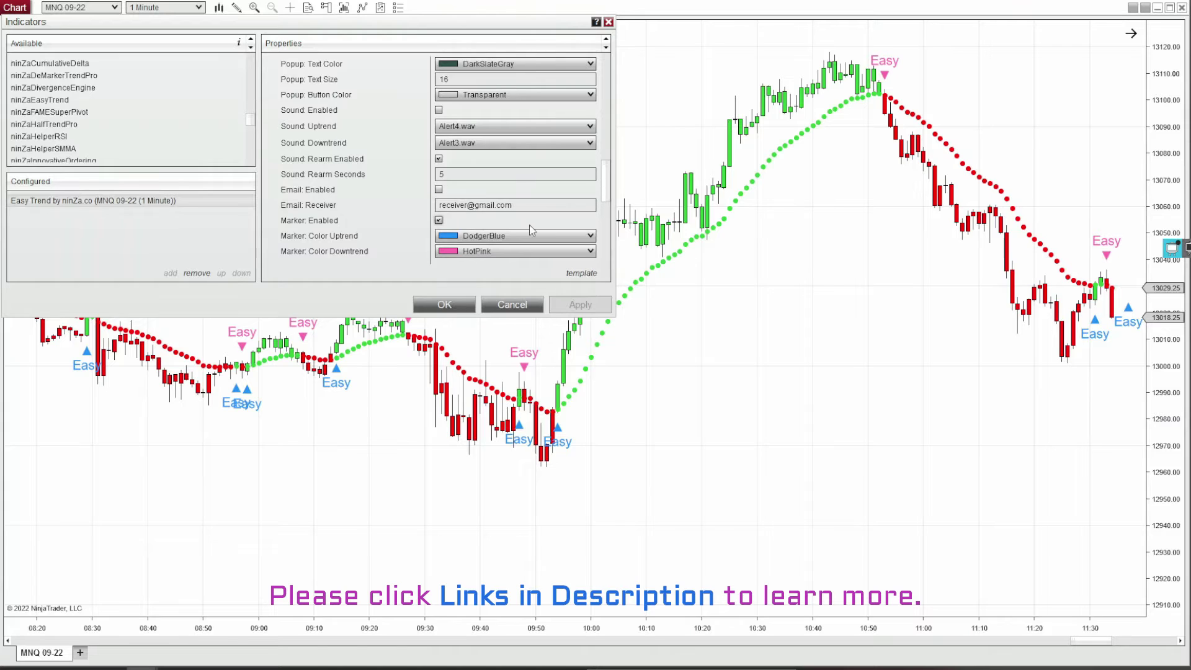
Set Easy Trend's uptrend marker text to "MNQ long" and its downtrend marker text to "MNQ short"
{"action": "scroll", "coordinate": [593, 177], "scroll_direction": "down", "scroll_amount": 2}
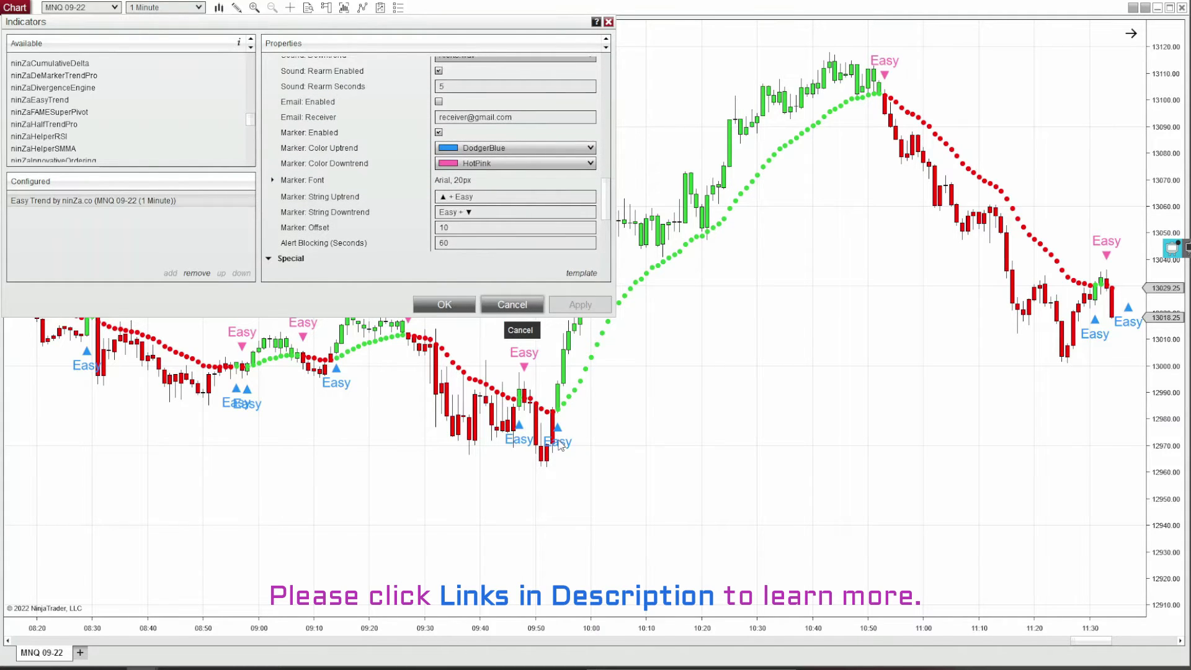
{"action": "double_click", "coordinate": [502, 197]}
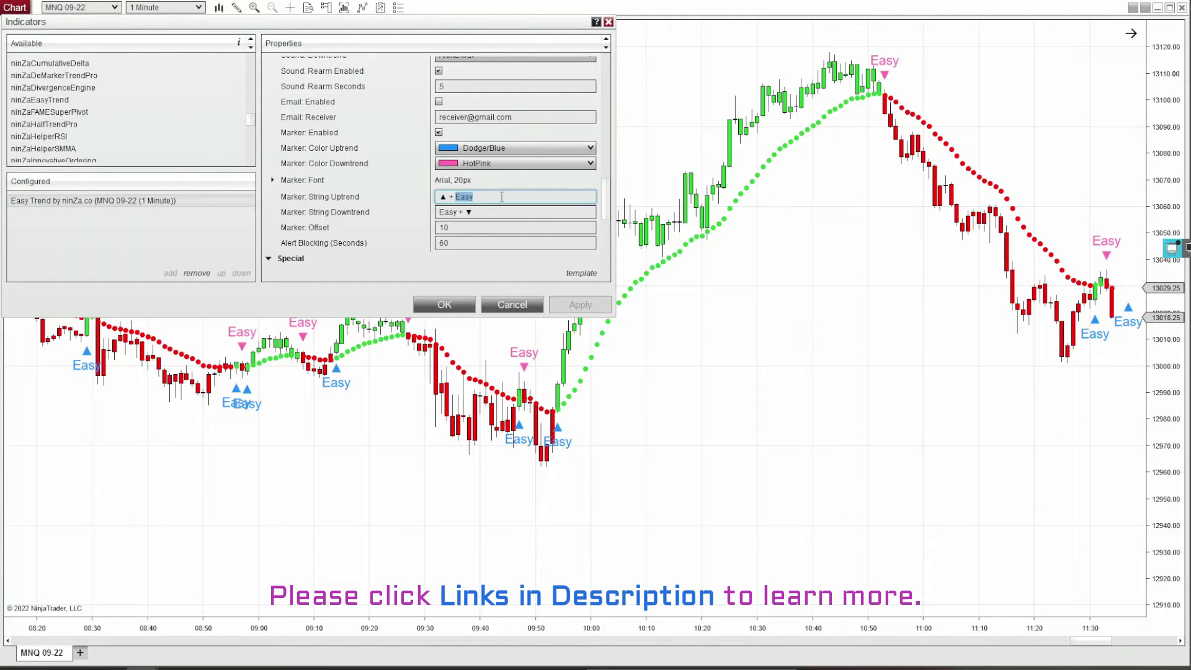
{"action": "key", "text": "BackSpace"}
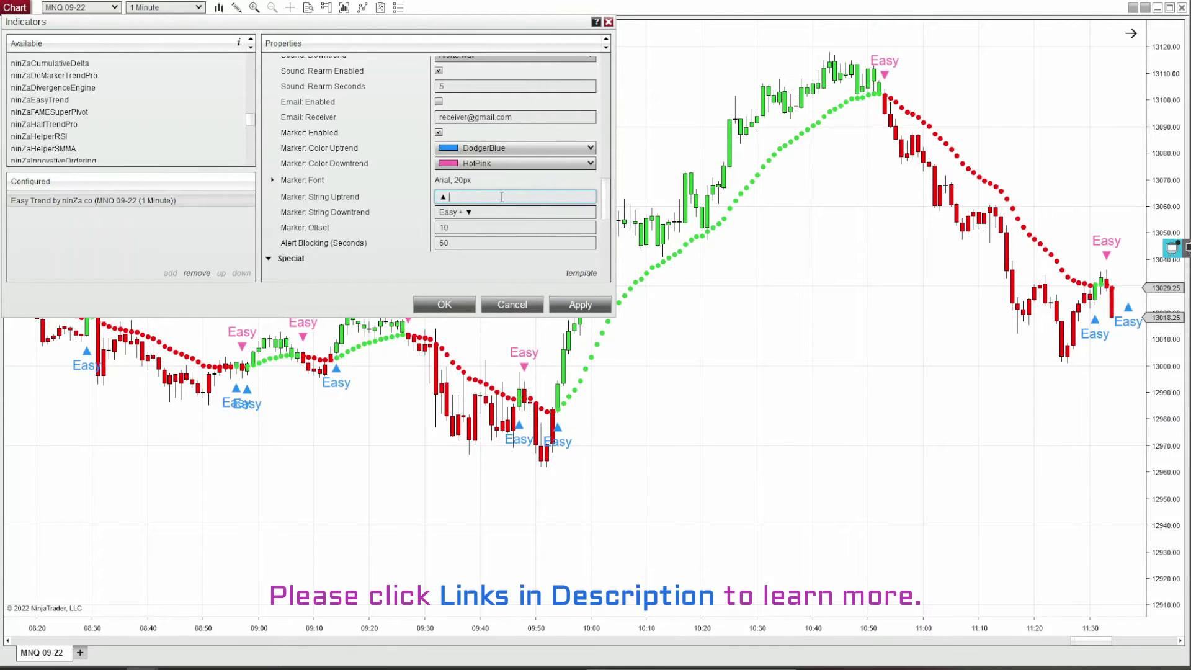
{"action": "type", "text": "MNQ long"}
{"action": "left_click", "coordinate": [489, 212]}
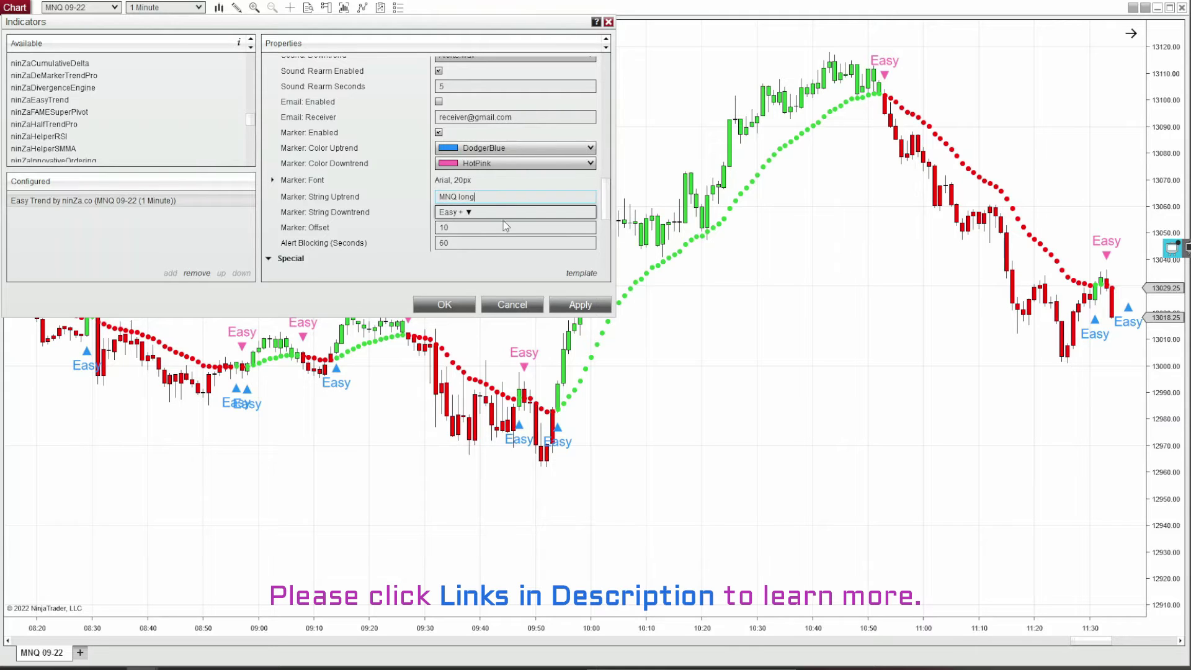
{"action": "double_click", "coordinate": [489, 213]}
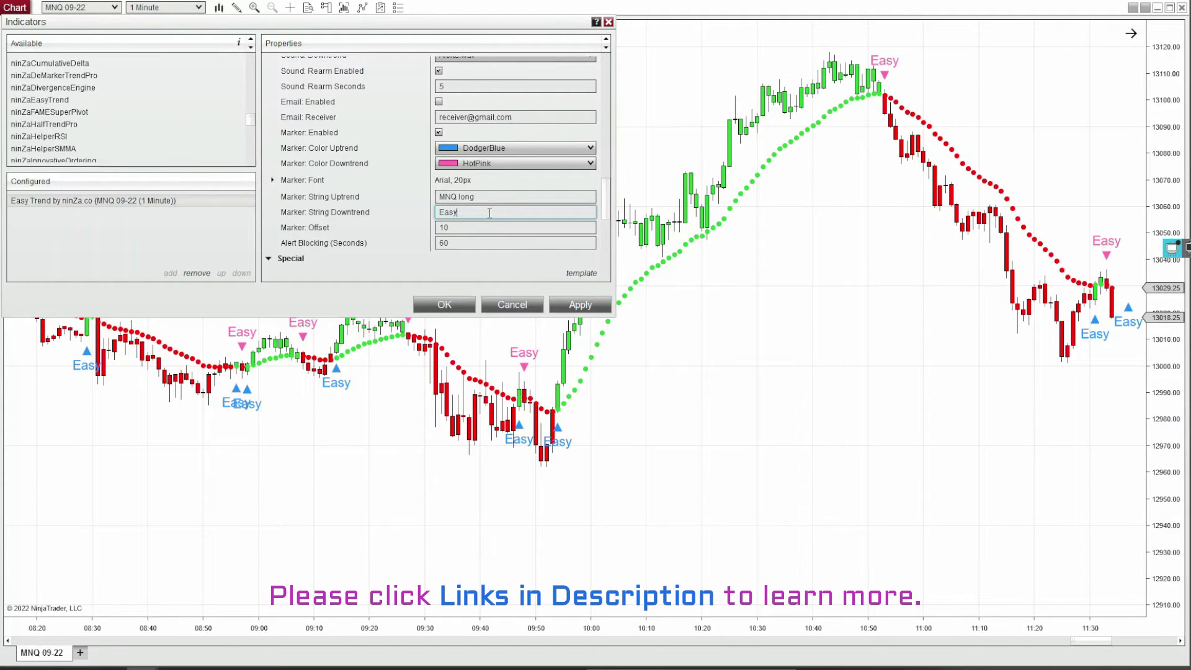
{"action": "type", "text": "MNQ short"}
Change the marker font to Comic Sans MS at 24 px and apply the marker settings to the chart
{"action": "left_click", "coordinate": [272, 180]}
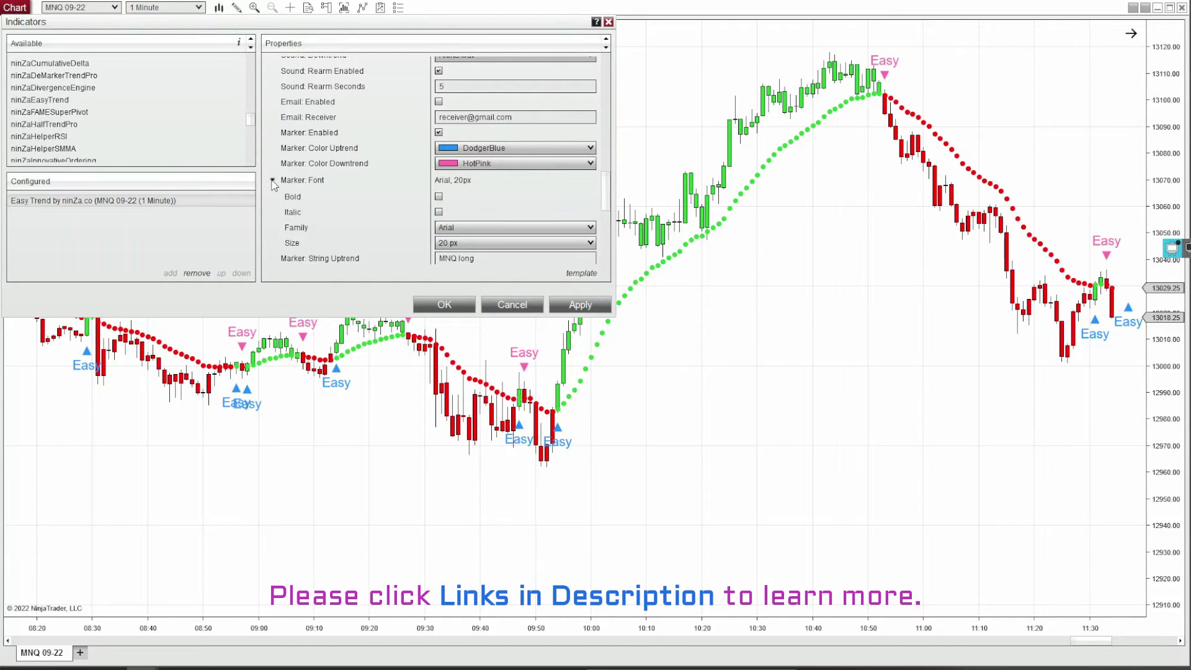
{"action": "left_click", "coordinate": [490, 227]}
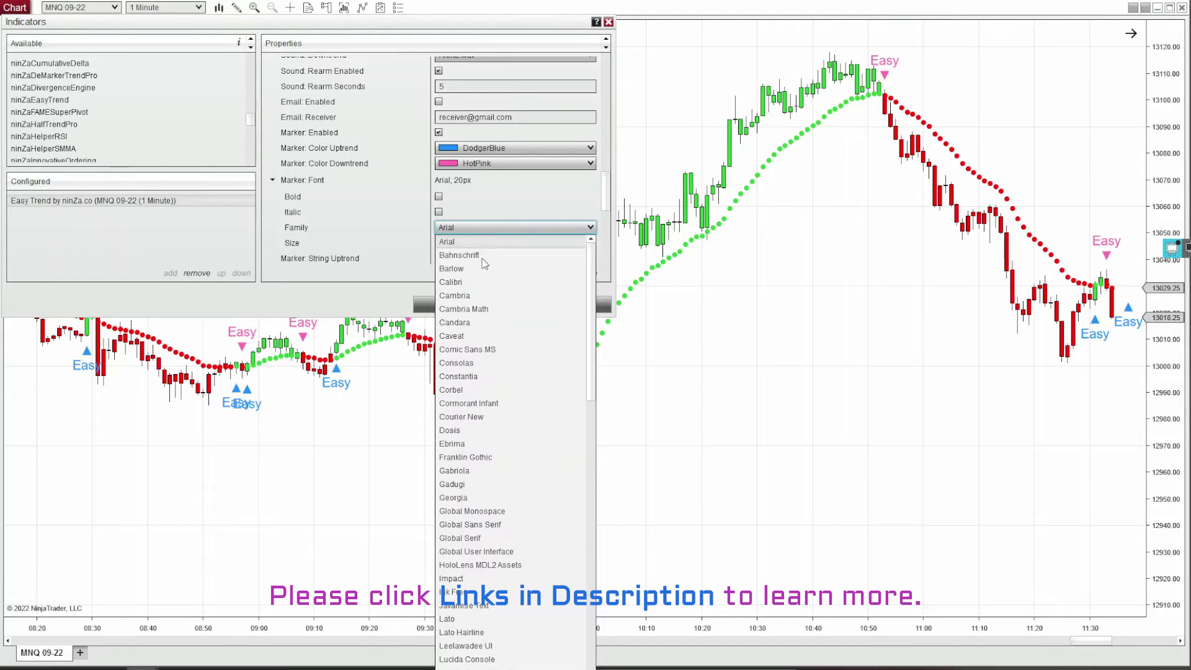
{"action": "left_click", "coordinate": [459, 349]}
{"action": "left_click", "coordinate": [485, 243]}
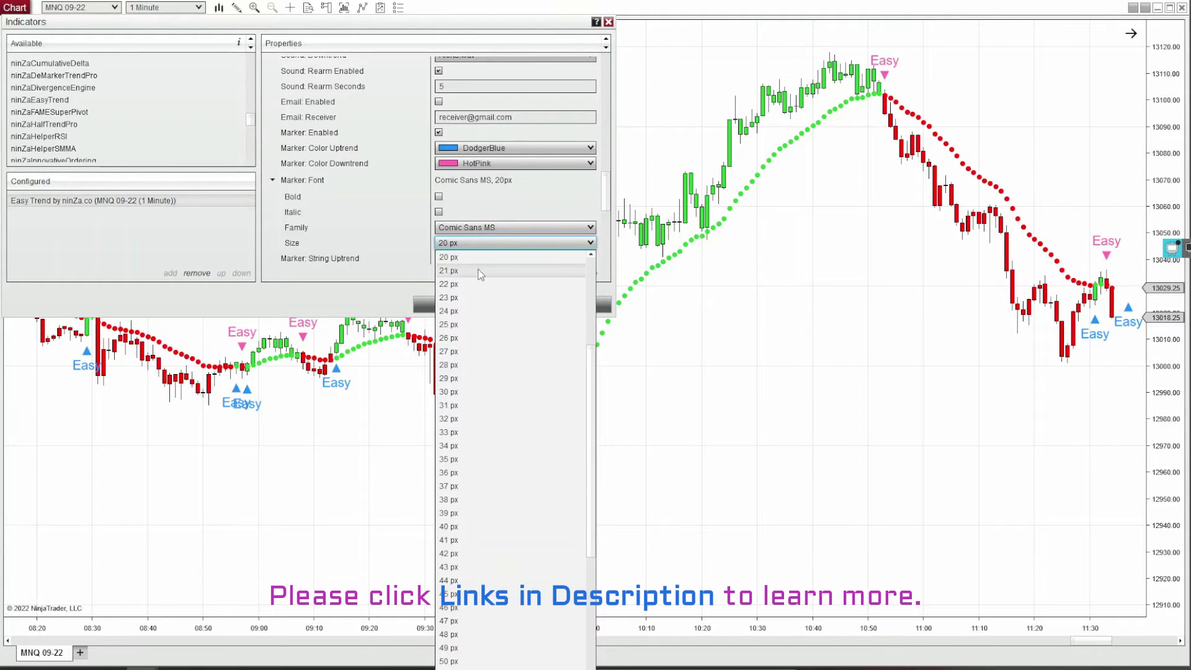
{"action": "left_click", "coordinate": [453, 311]}
{"action": "left_click", "coordinate": [566, 305]}
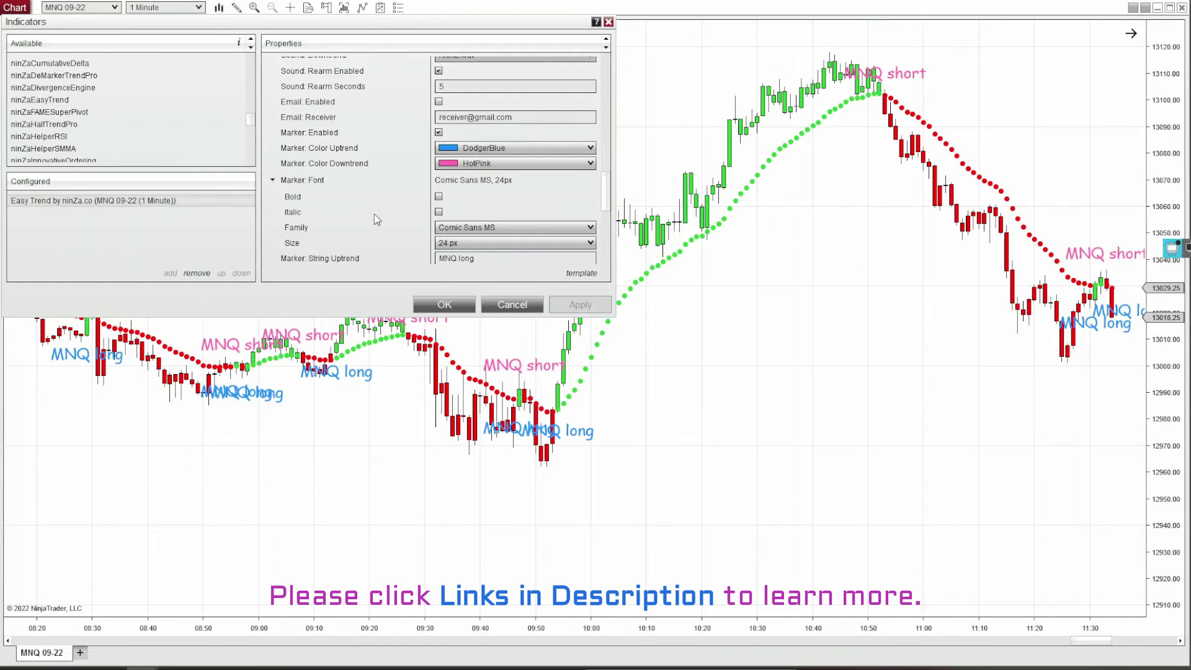
Set the marker offset to 48 and apply it to the chart
{"action": "scroll", "coordinate": [374, 219], "scroll_direction": "down", "scroll_amount": 2}
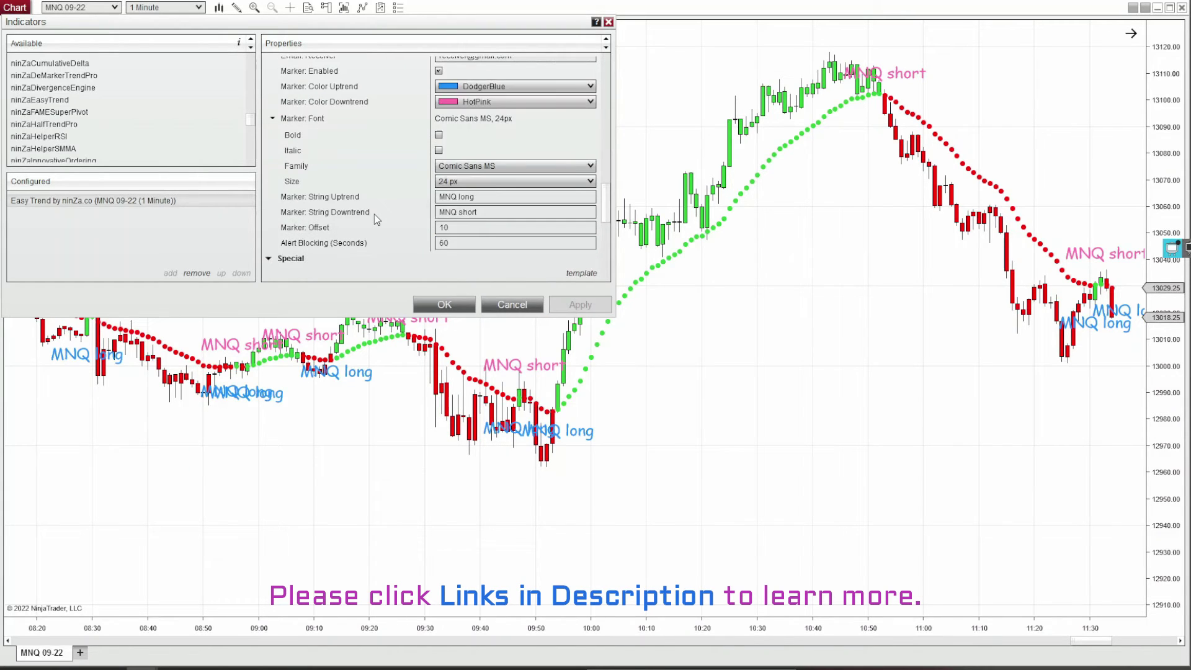
{"action": "left_click", "coordinate": [464, 227]}
{"action": "type", "text": "48"}
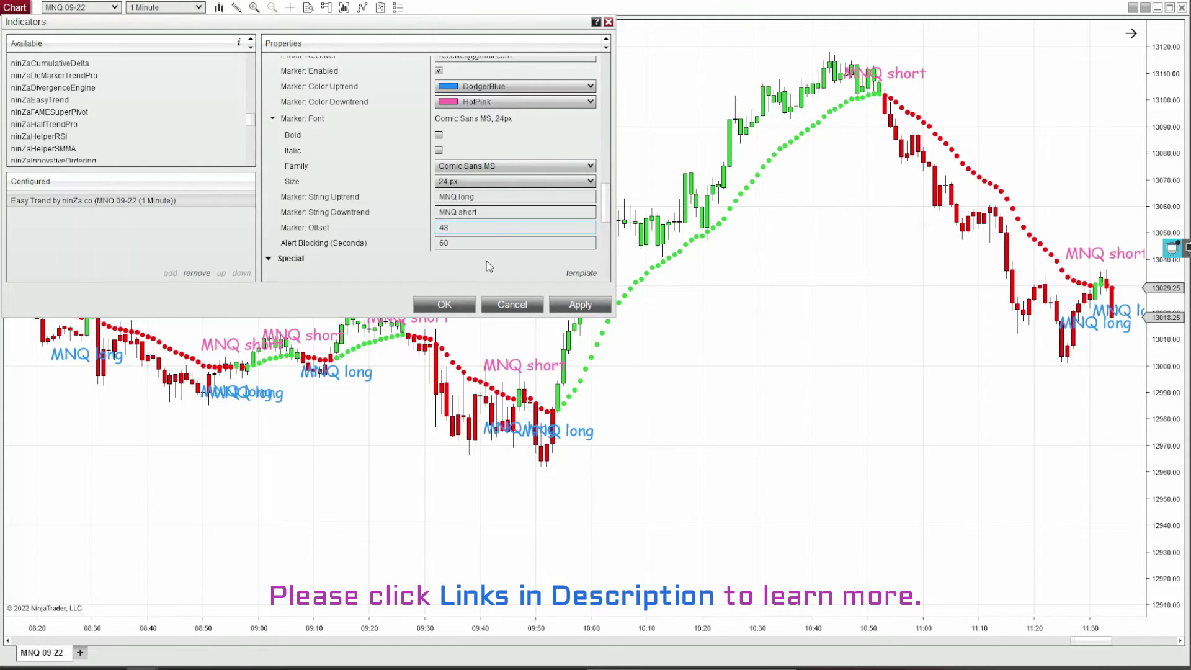
{"action": "left_click", "coordinate": [579, 305]}
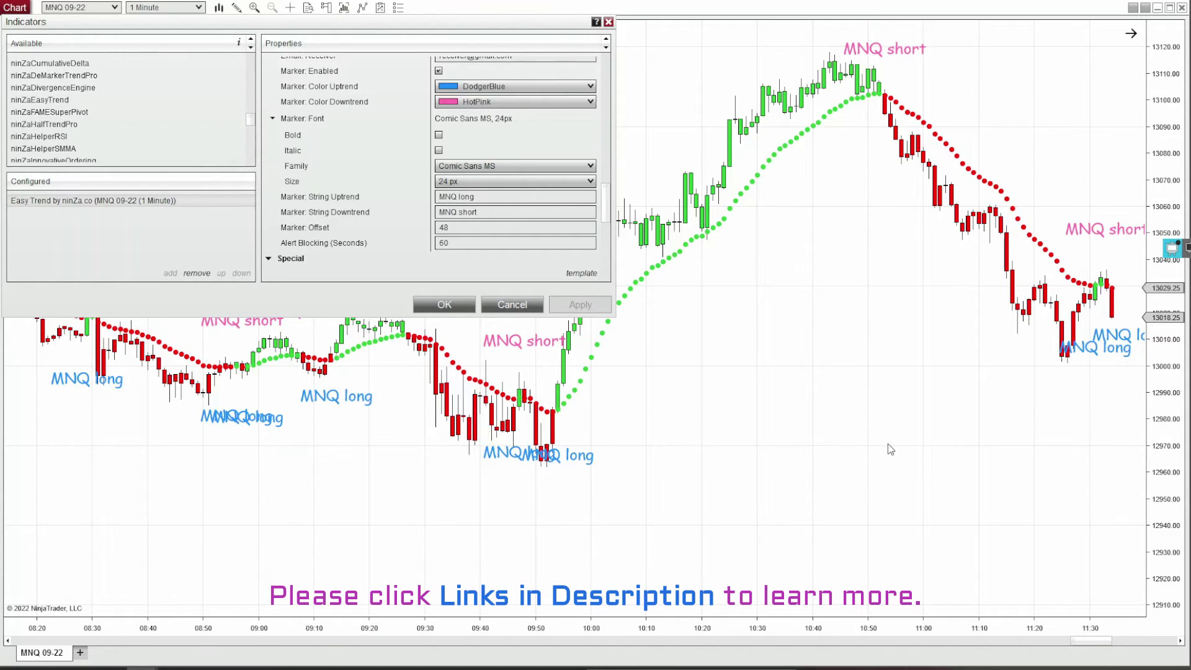
Enable smoothing with the DEMA method and a smoothing period of 10, apply it, and close the Indicators window
{"action": "scroll", "coordinate": [561, 239], "scroll_direction": "up", "scroll_amount": 5}
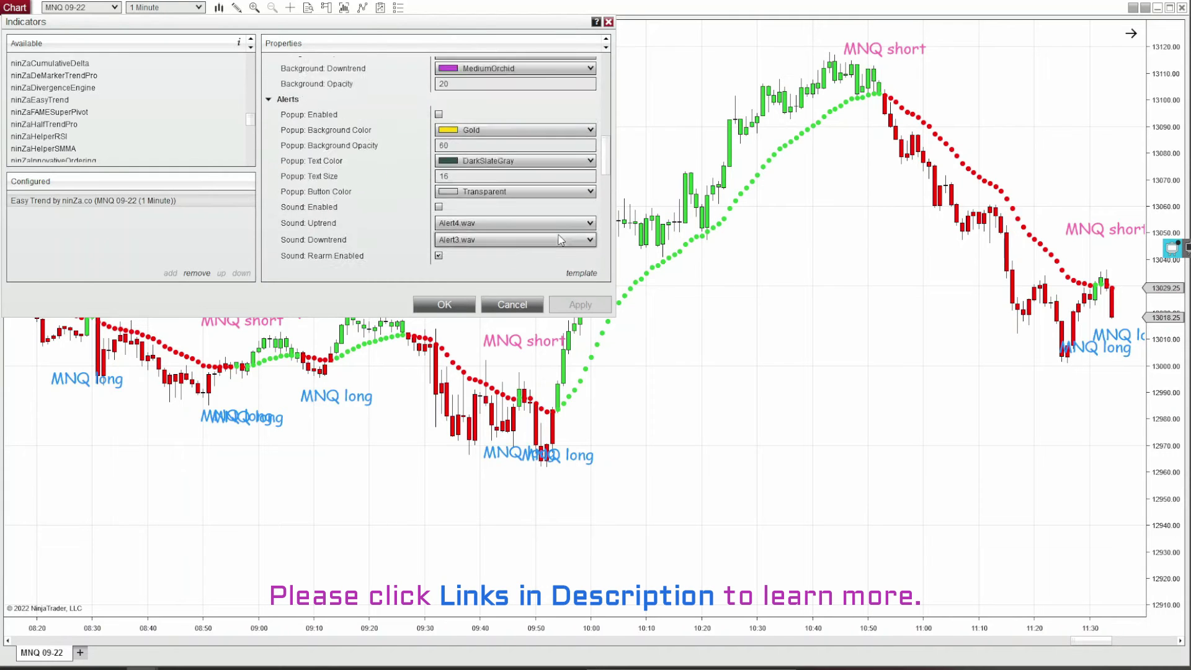
{"action": "scroll", "coordinate": [562, 240], "scroll_direction": "up", "scroll_amount": 10}
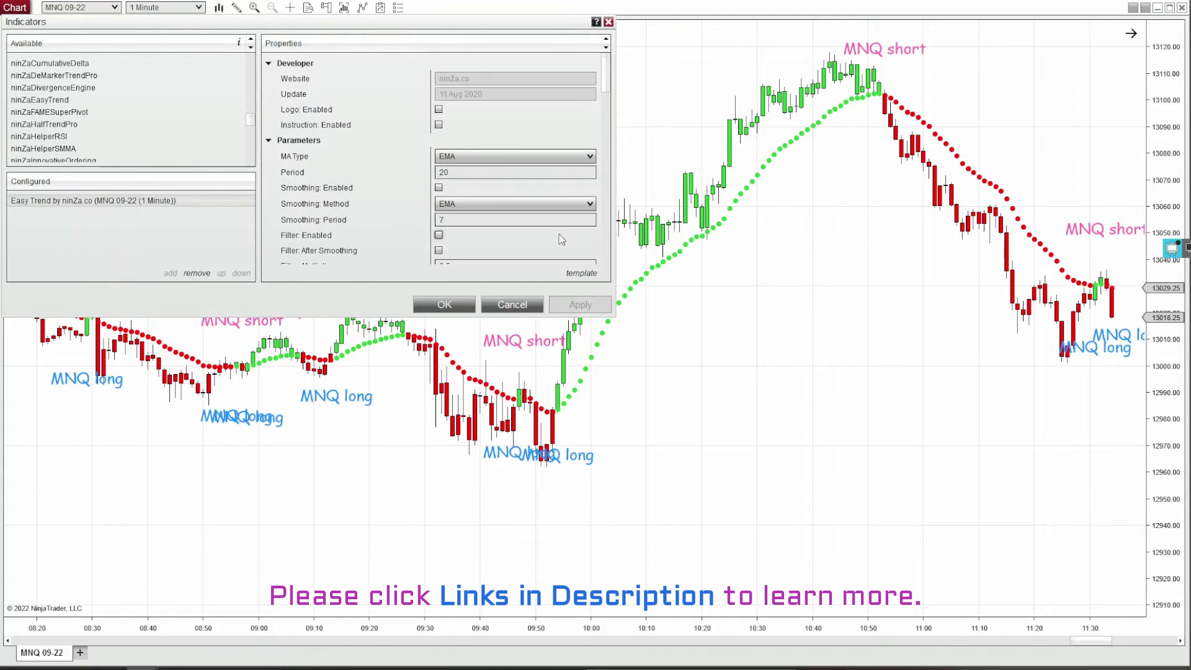
{"action": "scroll", "coordinate": [562, 240], "scroll_direction": "down", "scroll_amount": 1}
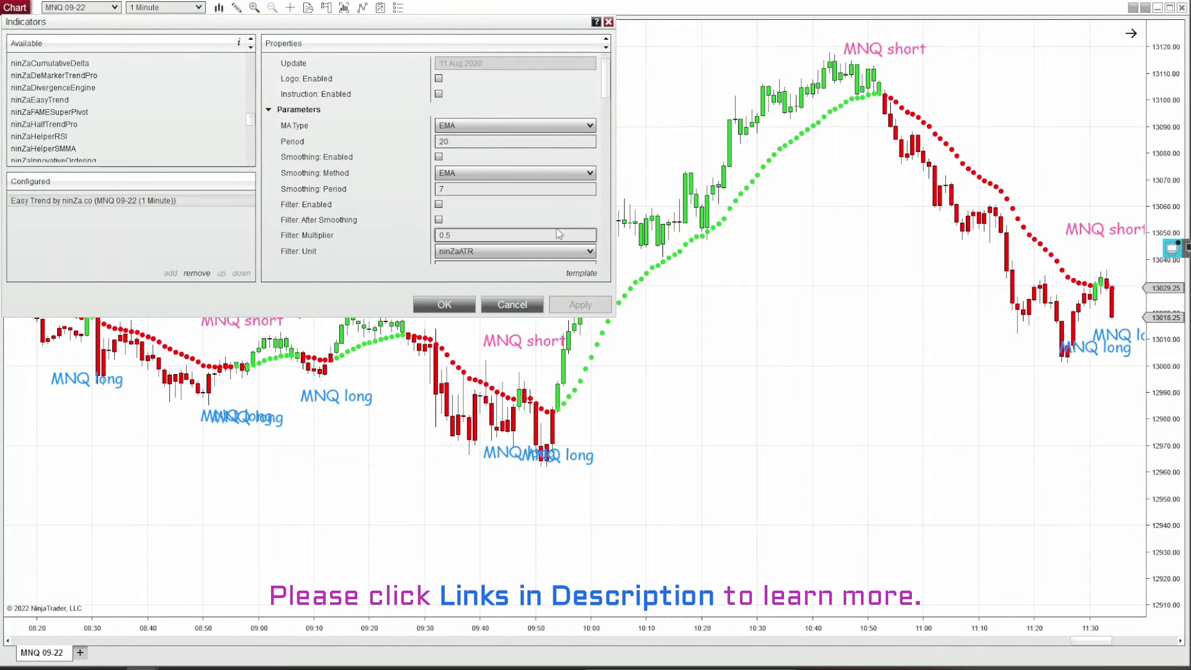
{"action": "left_click", "coordinate": [439, 158]}
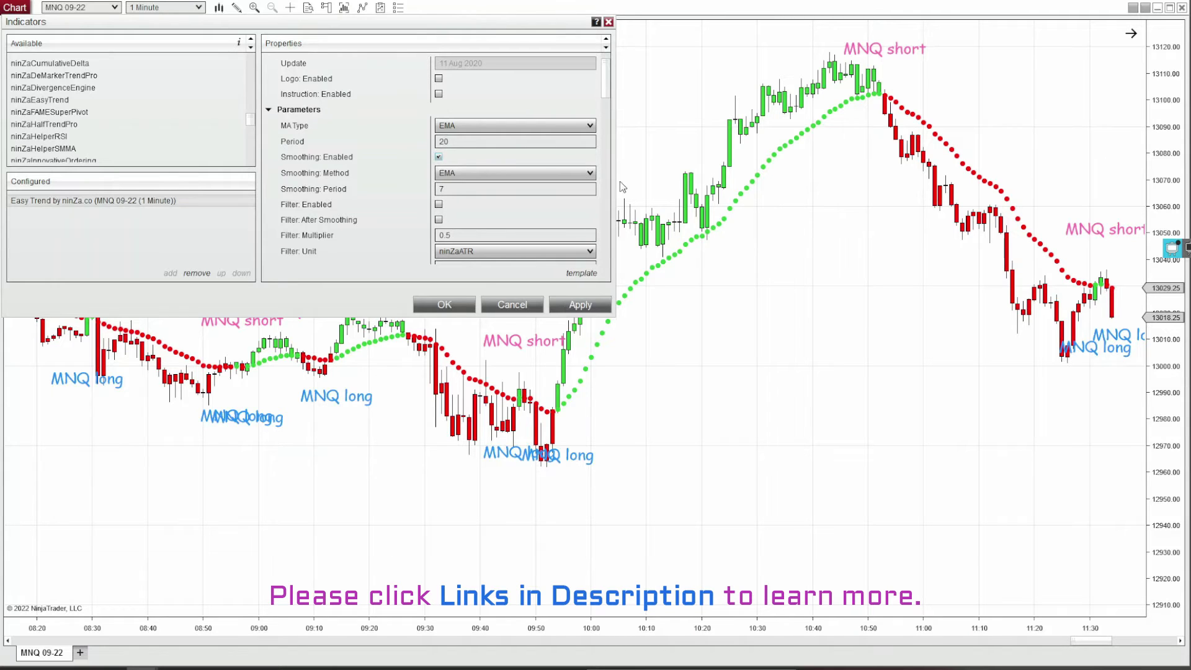
{"action": "left_click", "coordinate": [590, 174]}
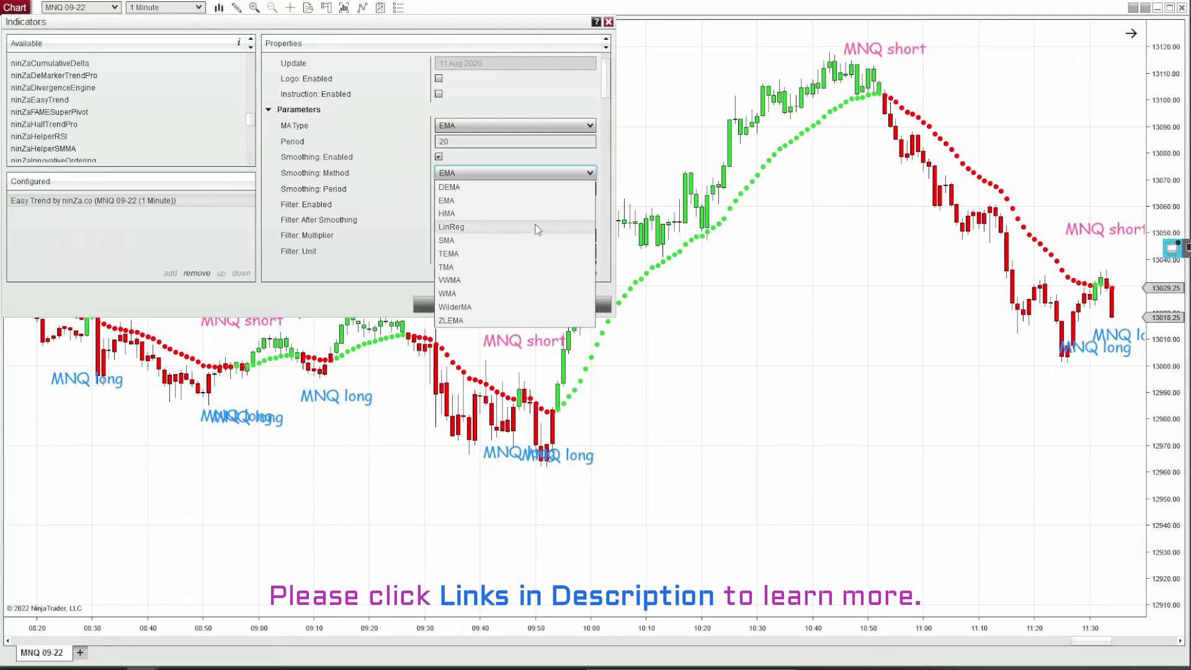
{"action": "left_click", "coordinate": [528, 188]}
{"action": "double_click", "coordinate": [523, 187]}
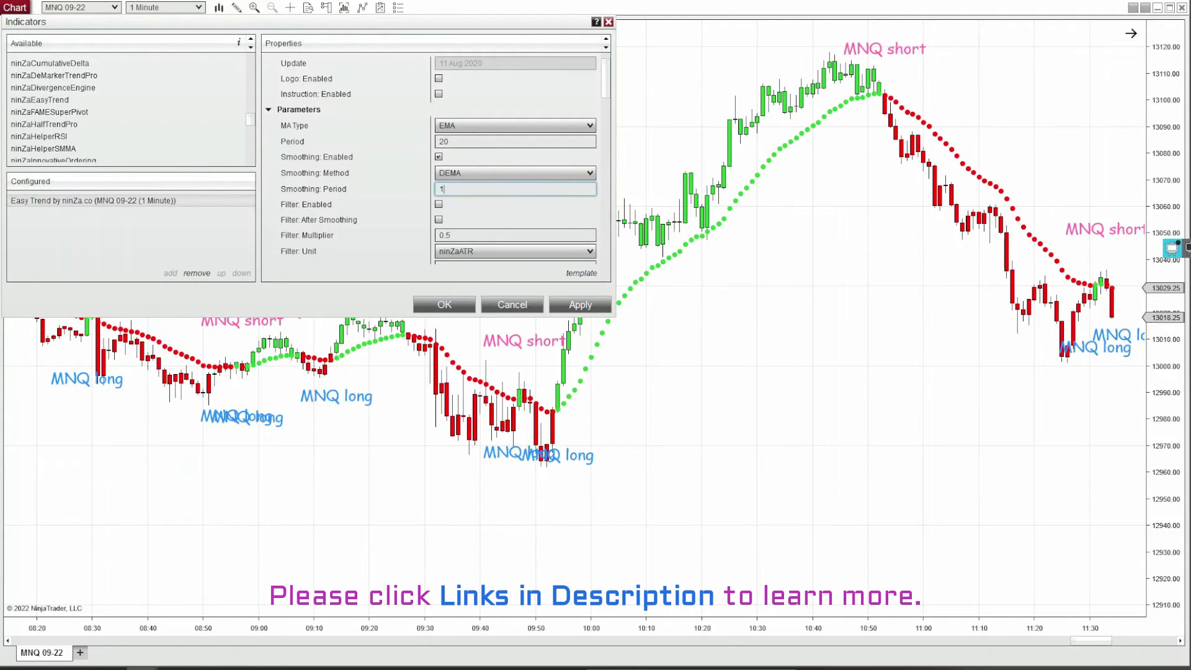
{"action": "type", "text": "10"}
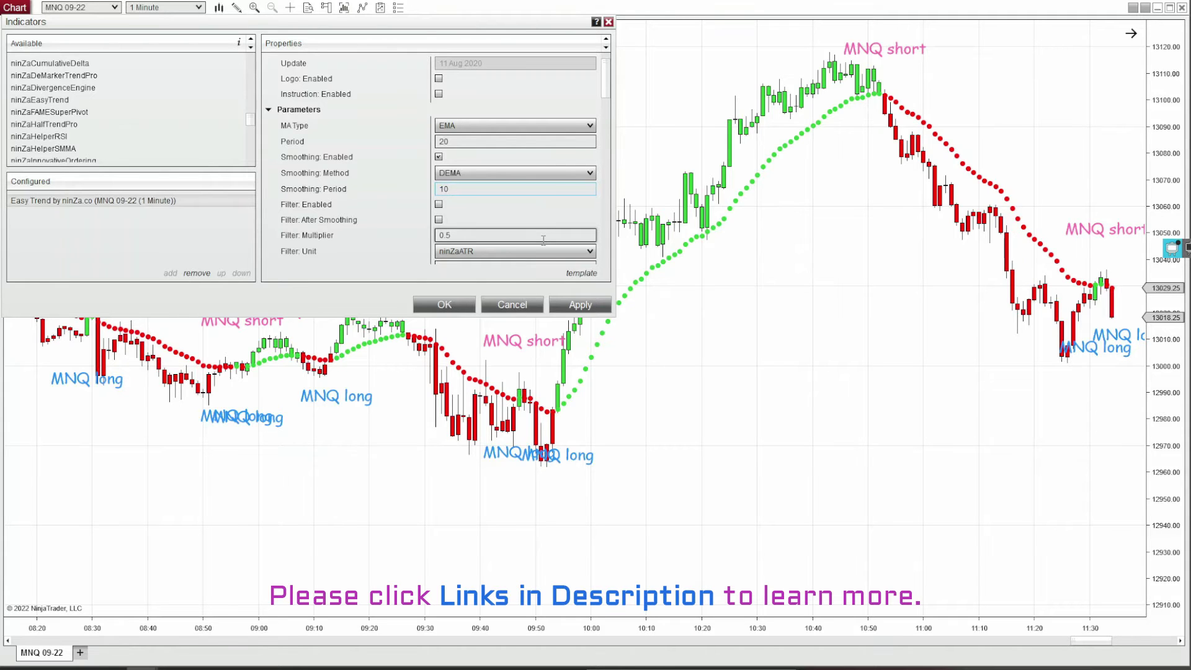
{"action": "left_click", "coordinate": [585, 304]}
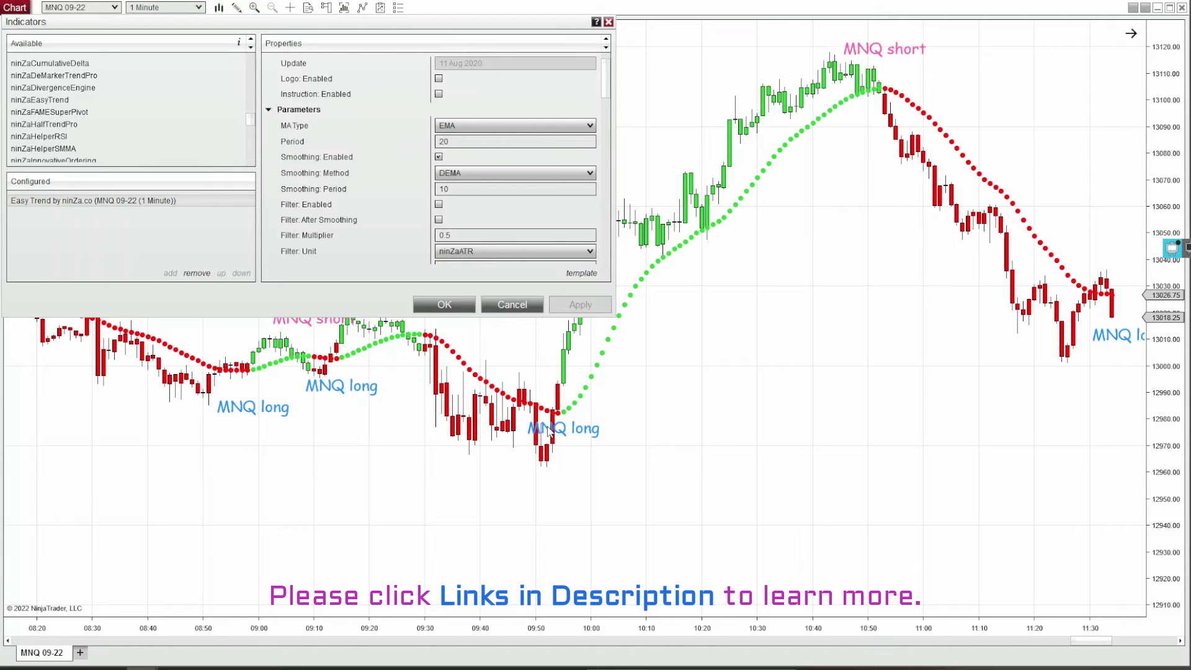
{"action": "key", "text": "Return"}
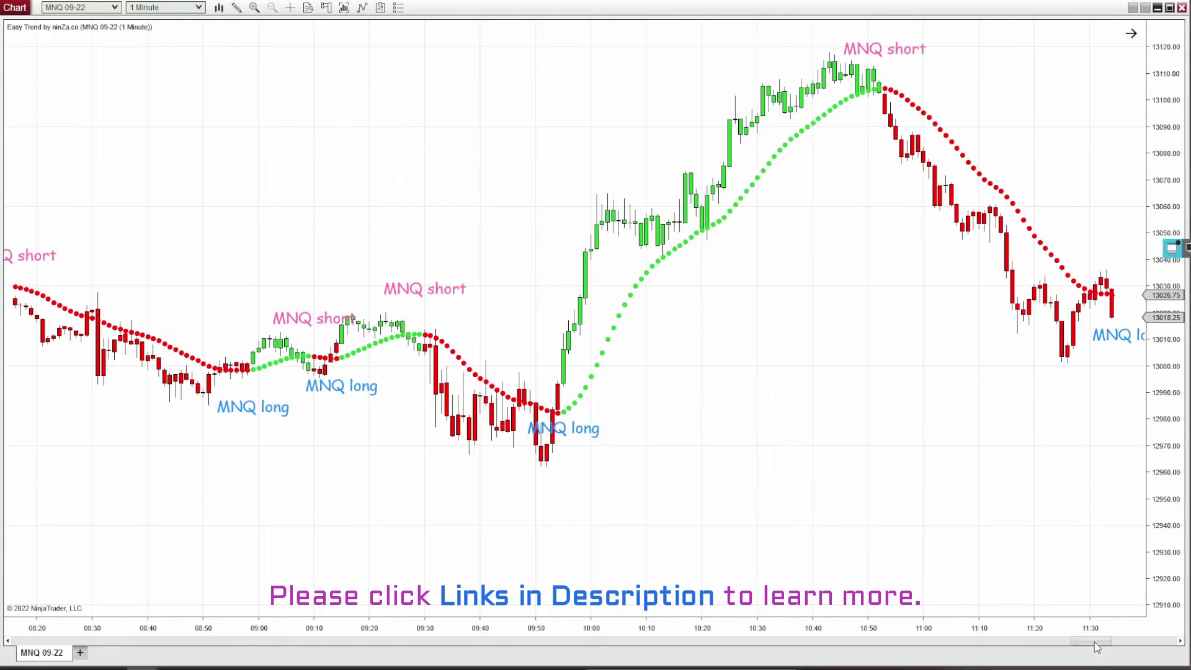
Examine Easy Trend's trend dots and long/short markers across the newer bars of the MNQ 09-22 chart
{"action": "left_click_drag", "start_coordinate": [1094, 641], "coordinate": [1099, 642]}
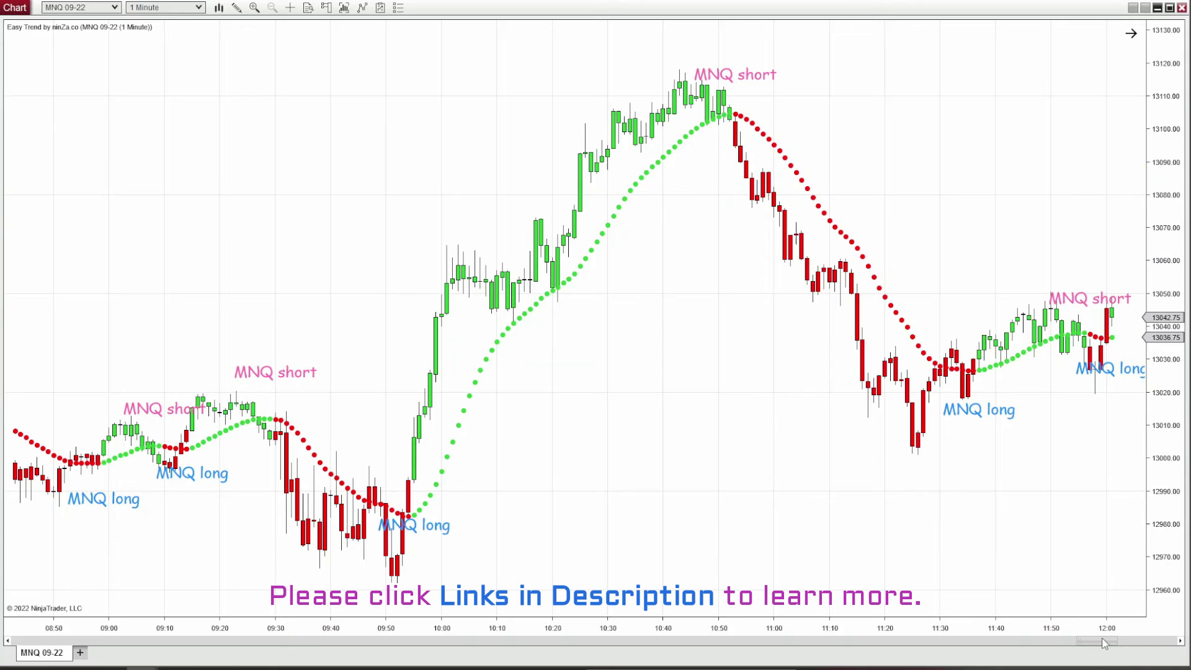
{"action": "left_click", "coordinate": [1181, 642]}
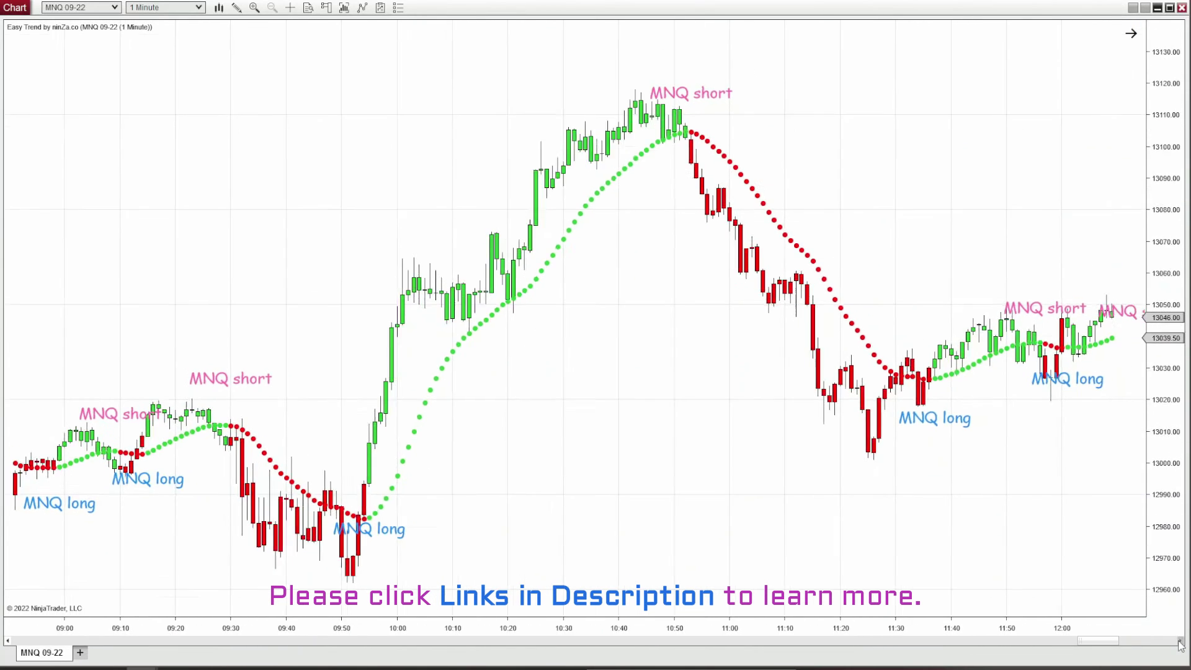
{"action": "left_click", "coordinate": [1181, 641]}
{"action": "left_click", "coordinate": [1181, 641]}
{"action": "left_click", "coordinate": [1181, 641]}
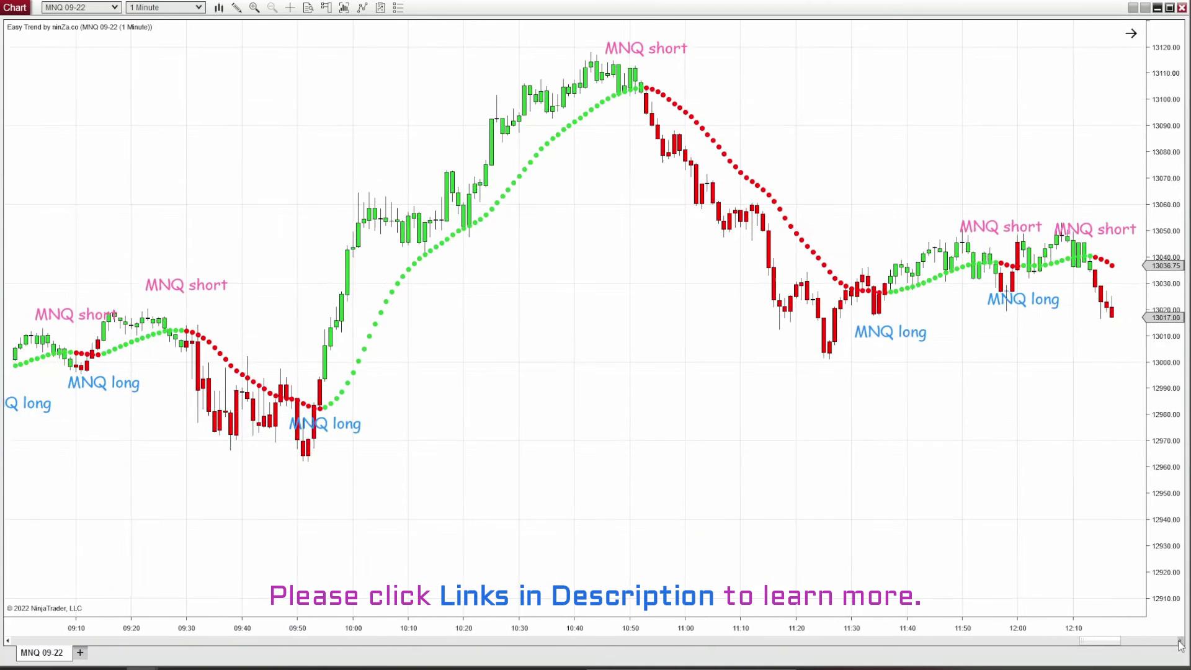
{"action": "left_click", "coordinate": [1181, 642]}
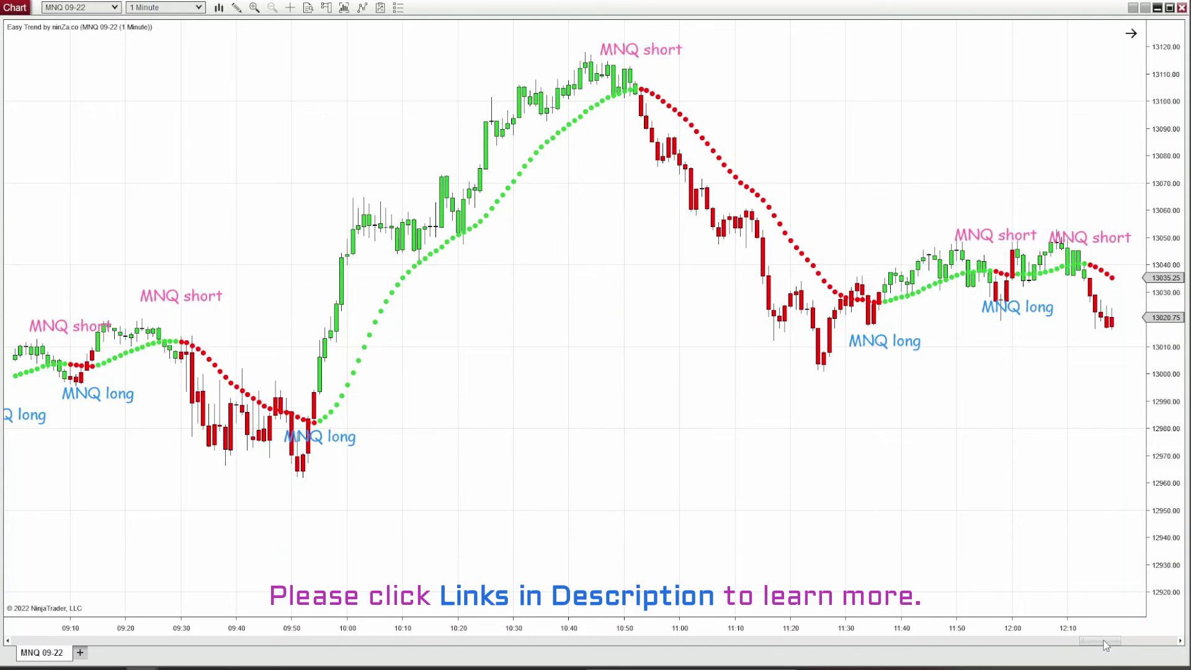
{"action": "left_click_drag", "start_coordinate": [1104, 641], "coordinate": [1073, 638]}
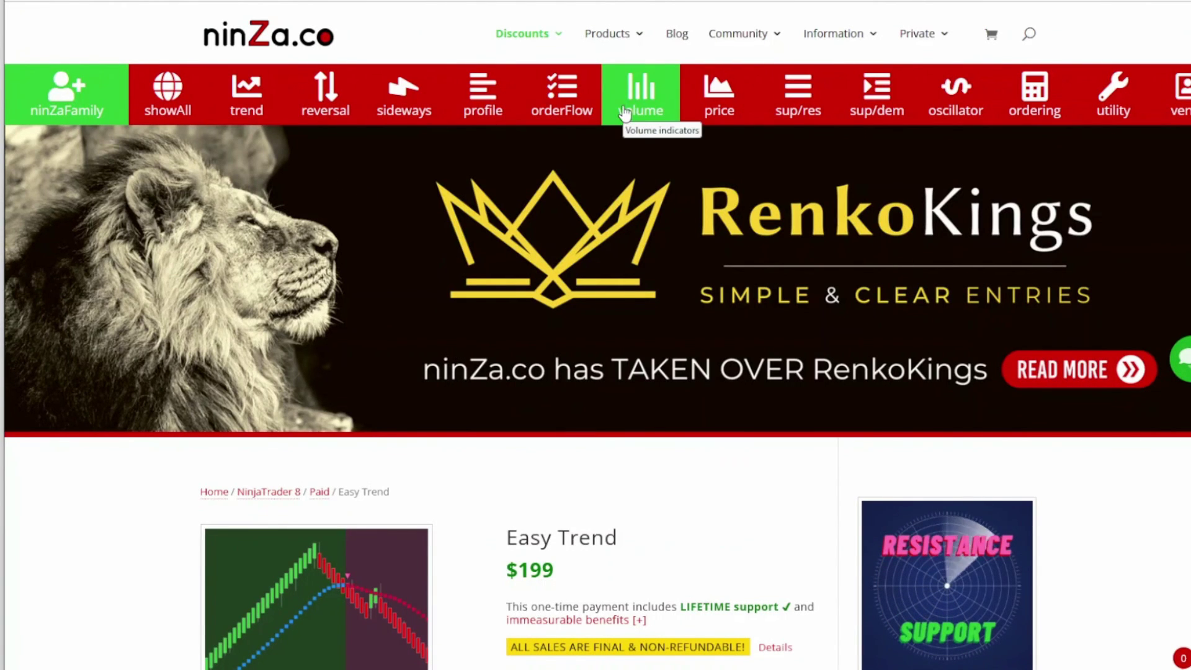
On the ninZa.co website, browse the order flow indicators
{"action": "left_click", "coordinate": [561, 95]}
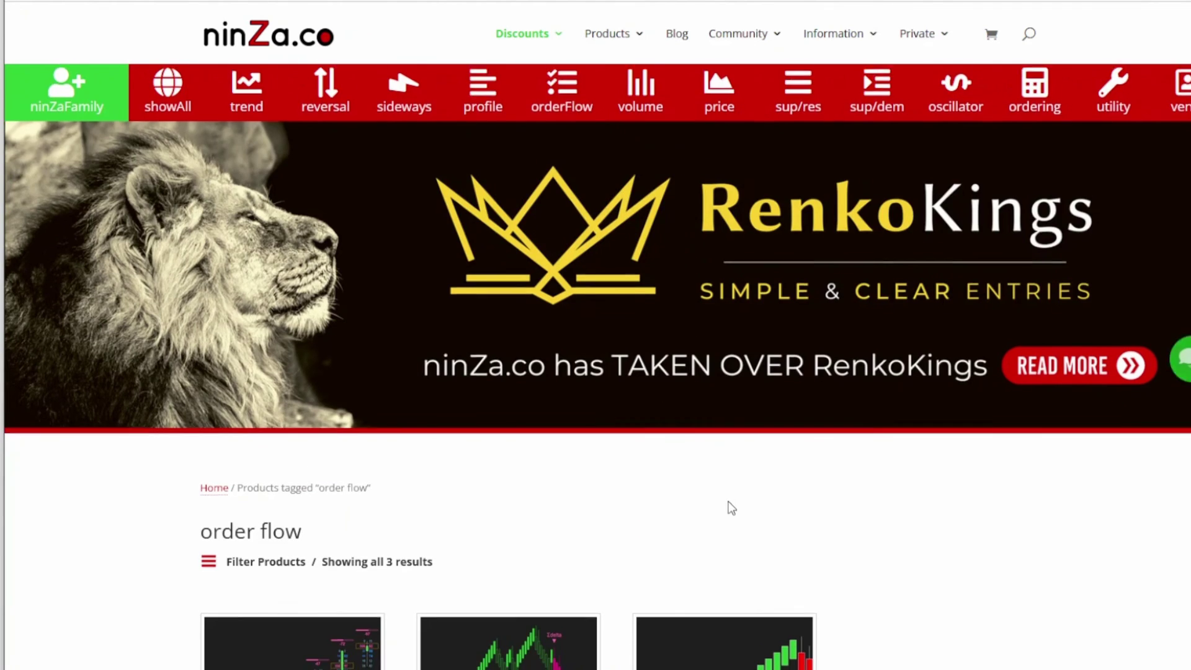
{"action": "scroll", "coordinate": [729, 503], "scroll_direction": "down", "scroll_amount": 3}
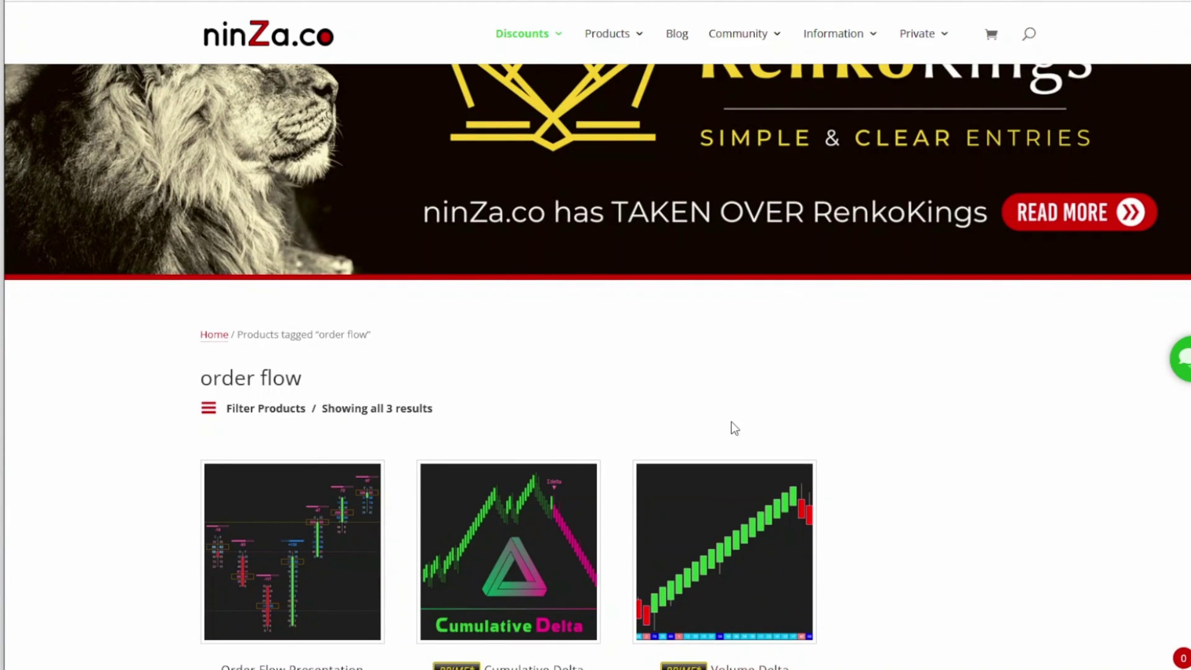
{"action": "scroll", "coordinate": [734, 428], "scroll_direction": "down", "scroll_amount": 3}
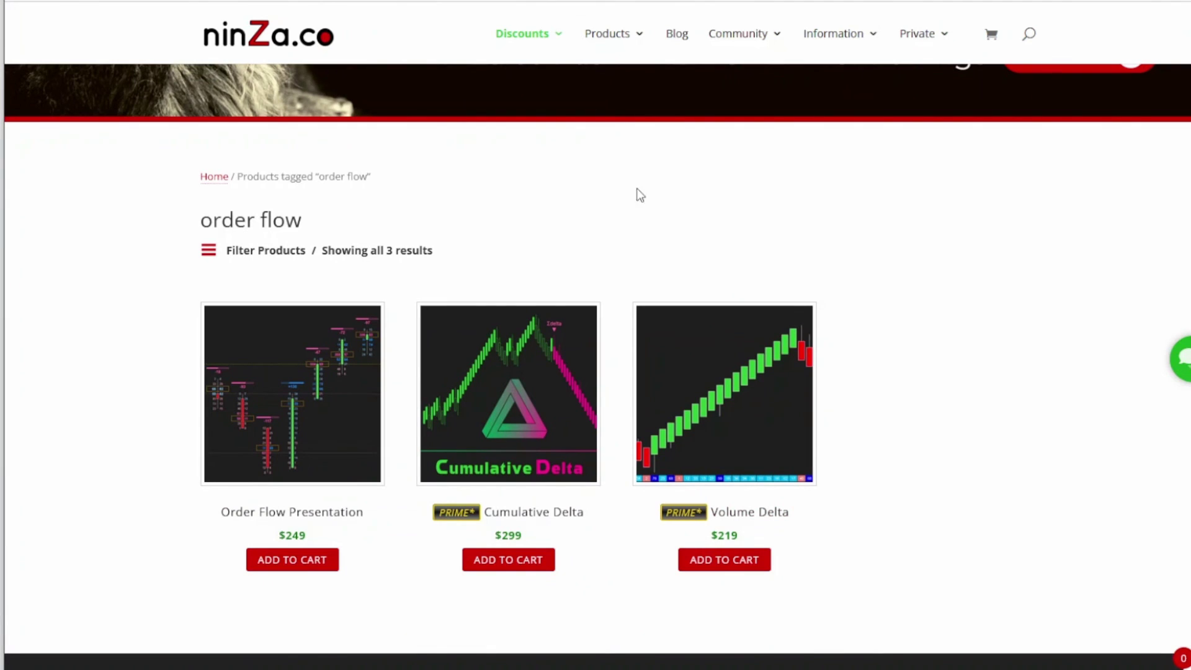
{"action": "scroll", "coordinate": [645, 207], "scroll_direction": "up", "scroll_amount": 6}
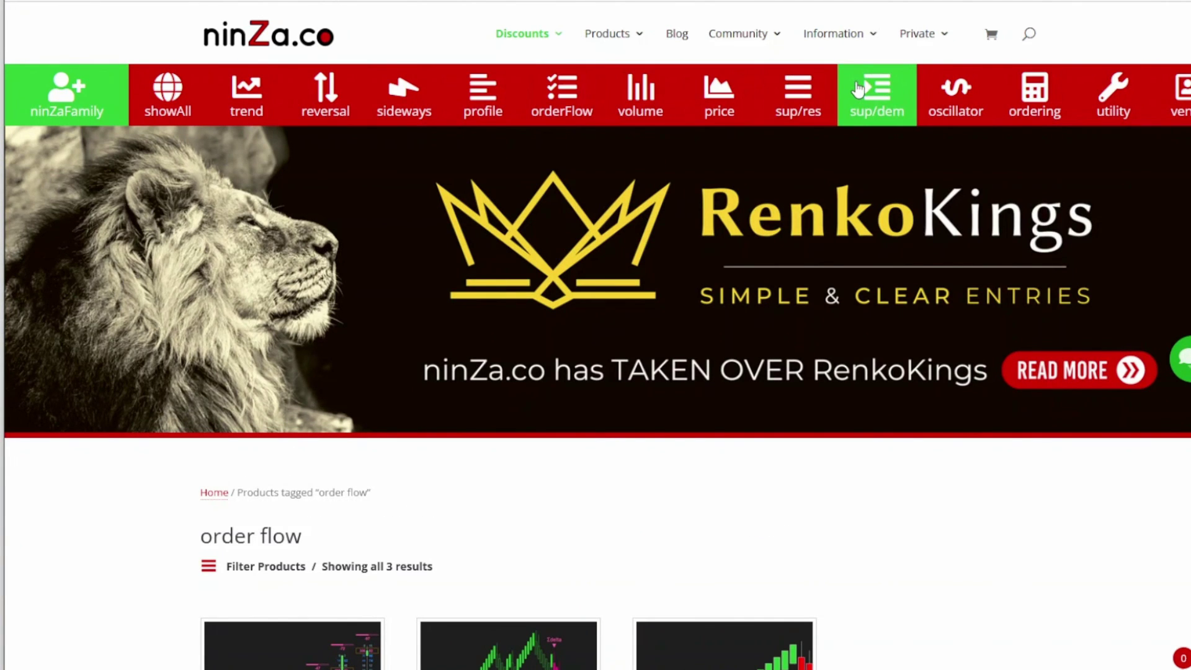
Browse the support/resistance indicators in the ninZa.co catalogue
{"action": "left_click", "coordinate": [799, 105]}
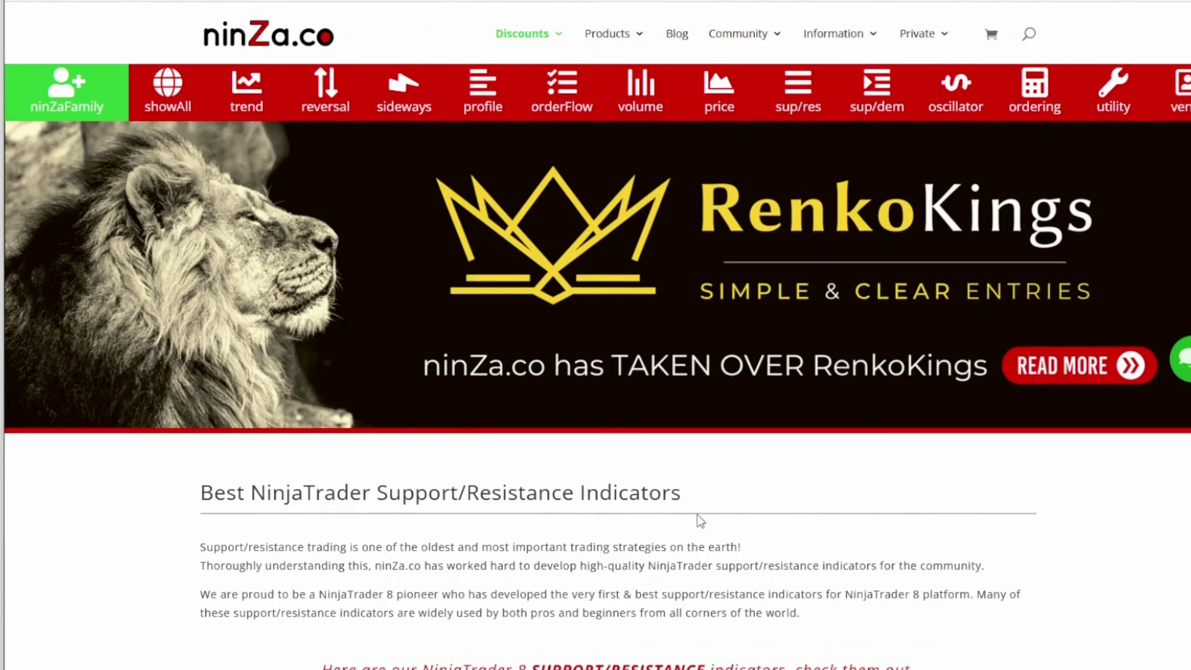
{"action": "scroll", "coordinate": [699, 523], "scroll_direction": "down", "scroll_amount": 10}
{"action": "scroll", "coordinate": [699, 523], "scroll_direction": "down", "scroll_amount": 5}
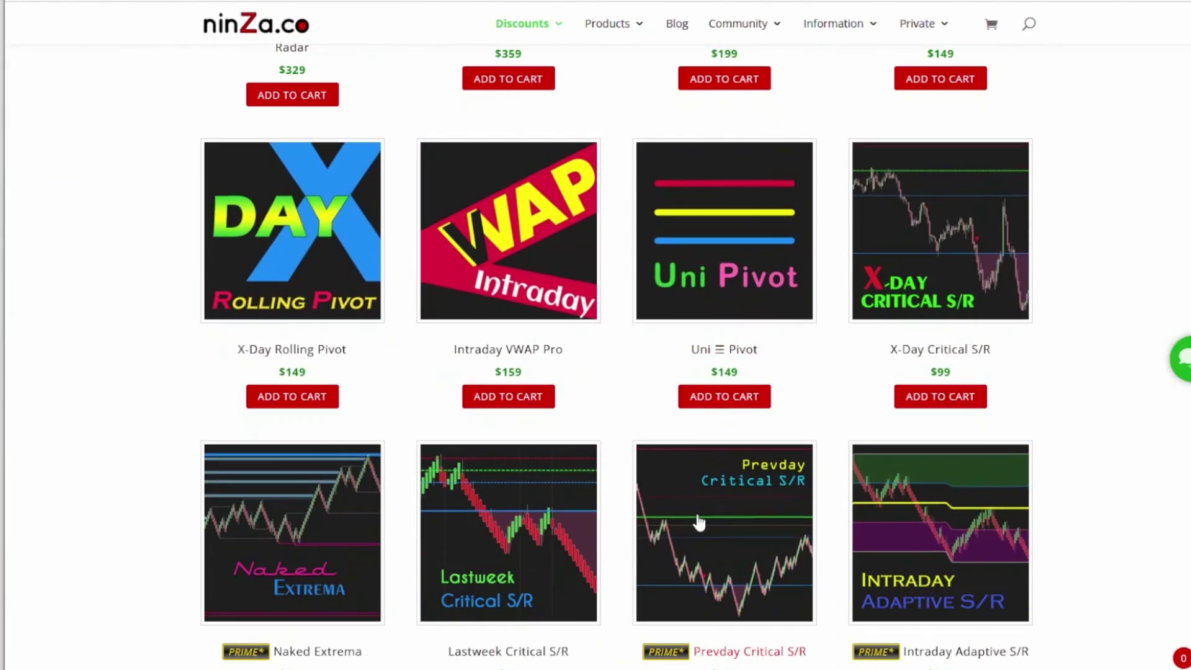
{"action": "scroll", "coordinate": [699, 523], "scroll_direction": "down", "scroll_amount": 4}
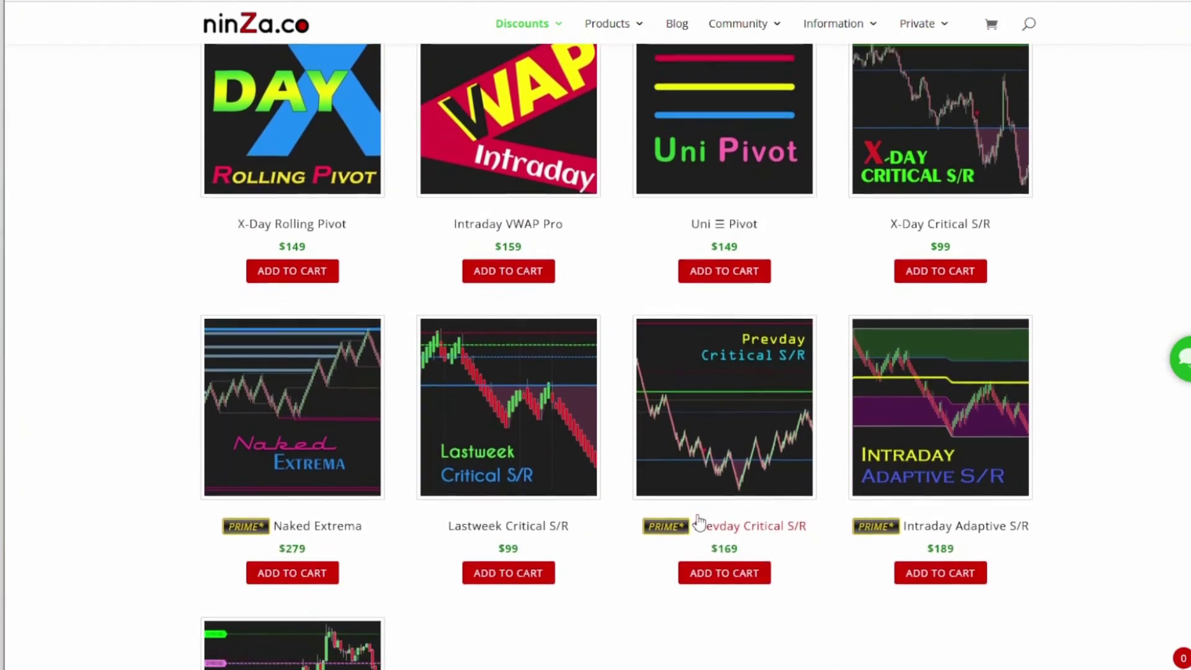